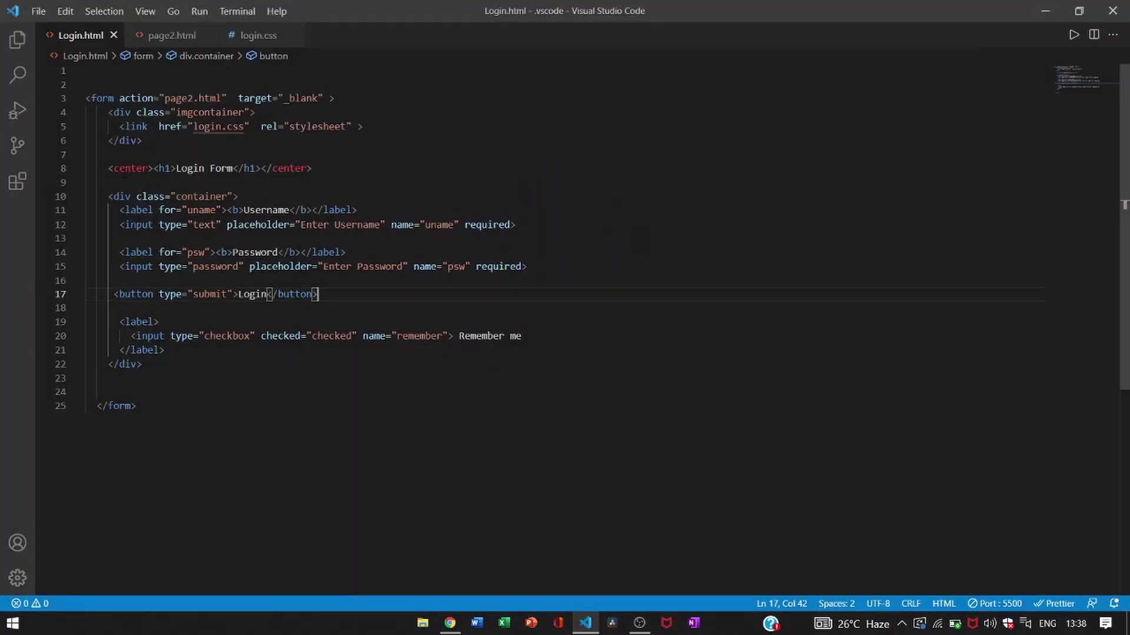
Step: Review the page2.html and login.css files in Visual Studio Code
click(159, 40)
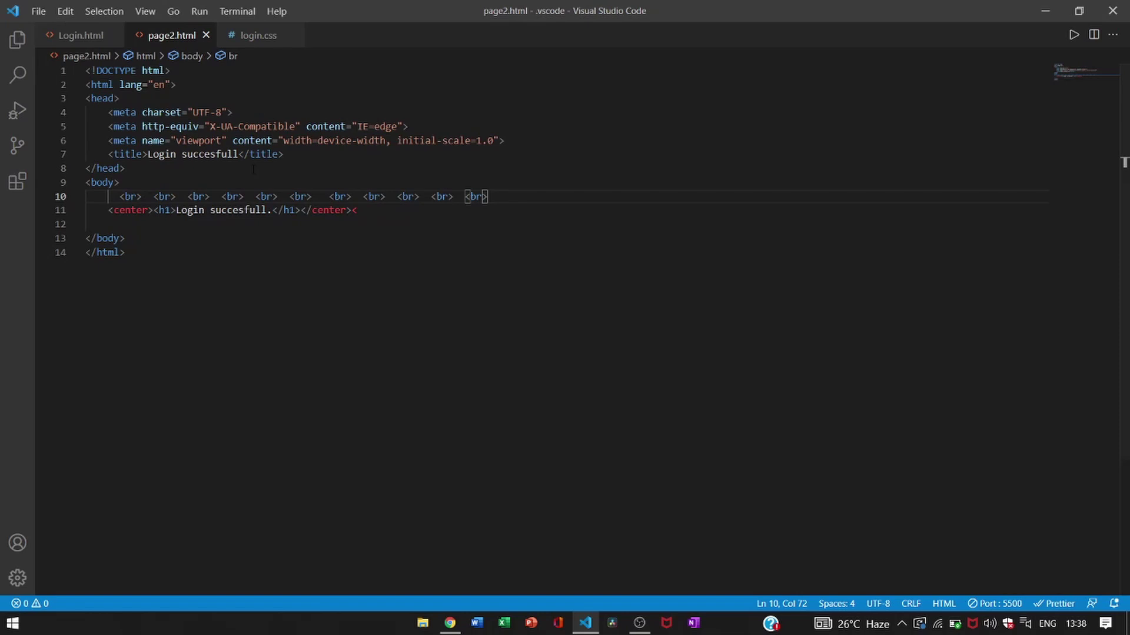
click(254, 37)
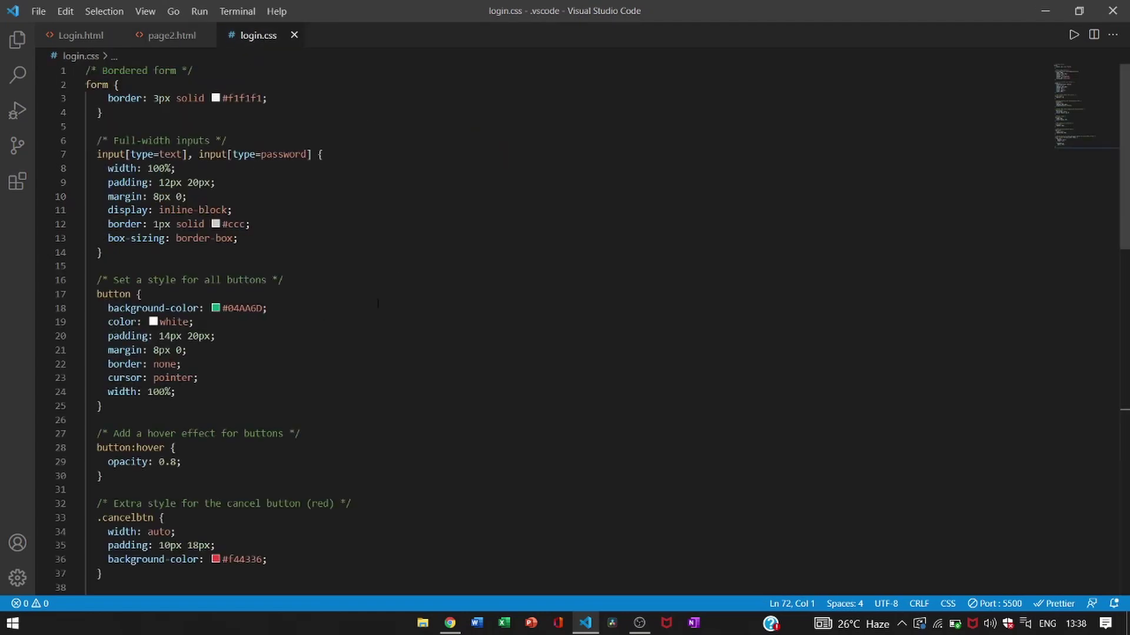
scroll(378, 305, down, 1)
scroll(380, 300, down, 5)
scroll(389, 291, down, 4)
scroll(400, 279, up, 10)
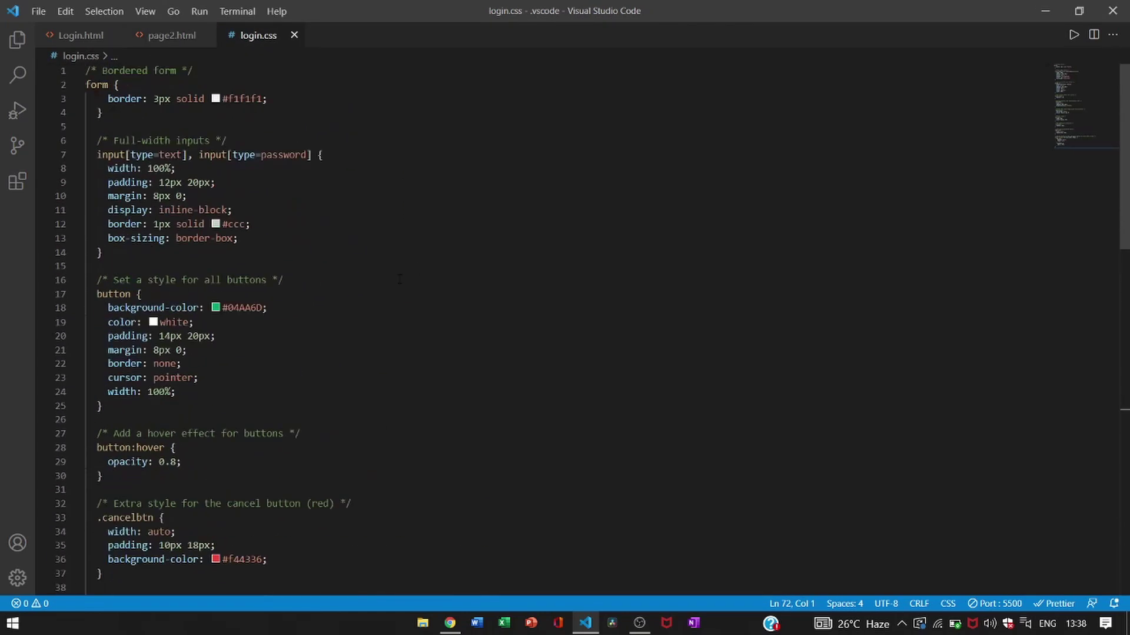
Step: Search Google for 'github' in Chrome and open the signed-in GitHub dashboard
key(alt+Tab)
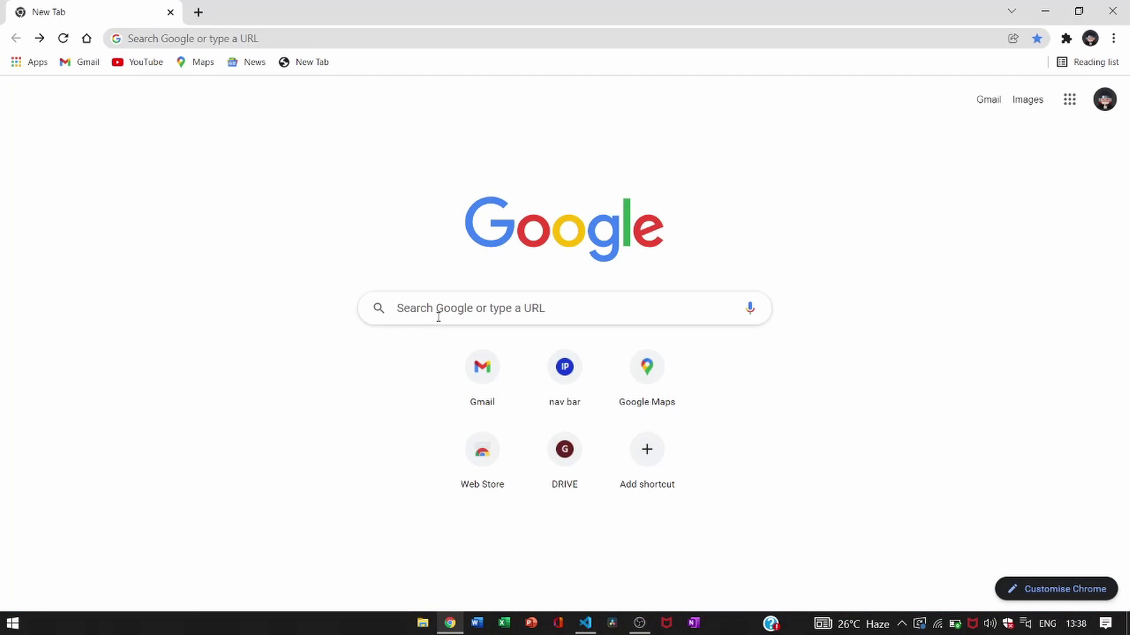
click(437, 317)
text(g)
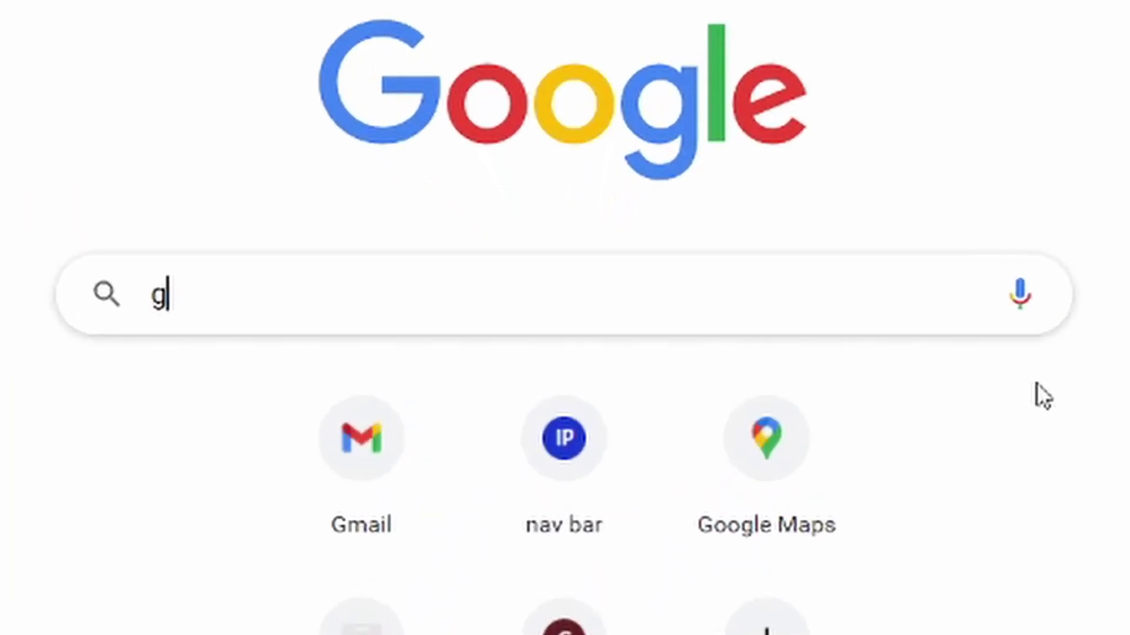
text(ithub)
key(Return)
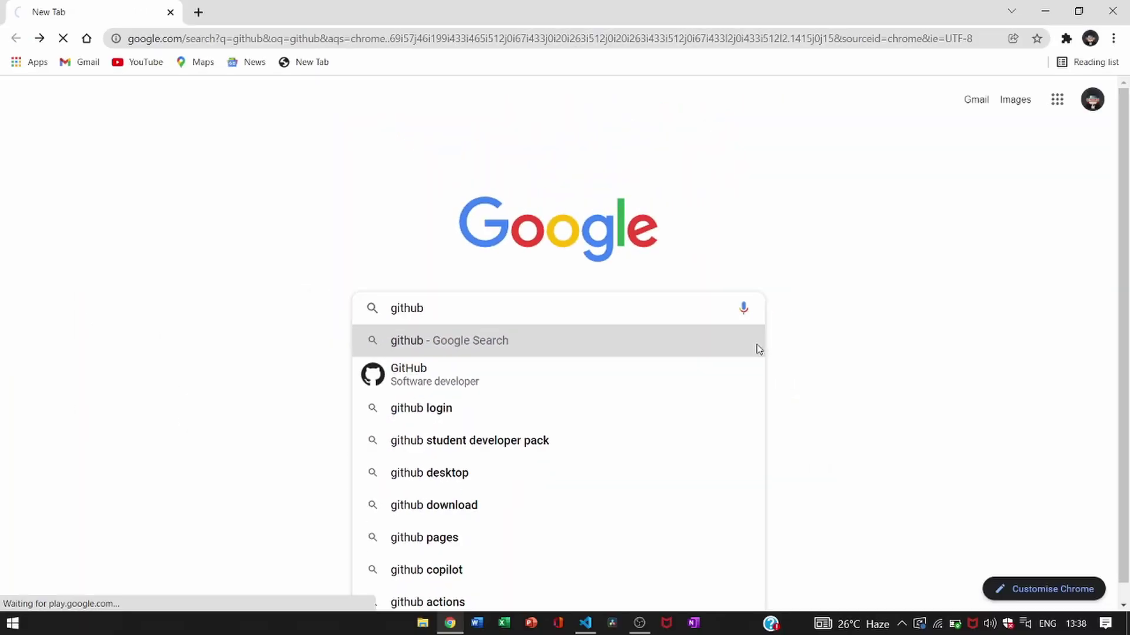
scroll(756, 343, down, 3)
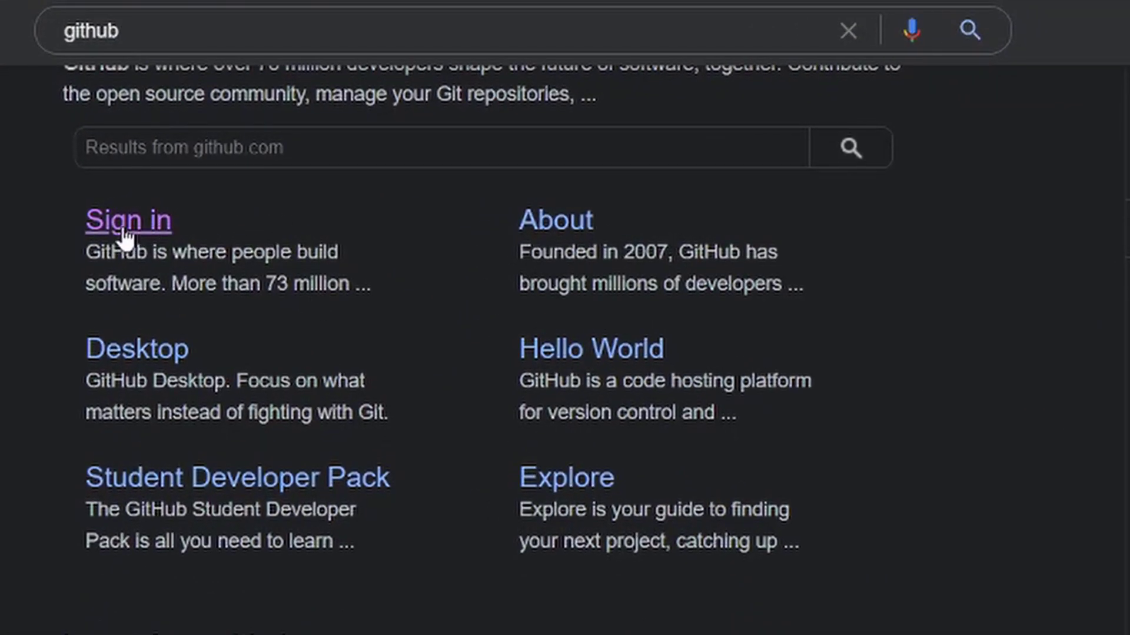
click(126, 223)
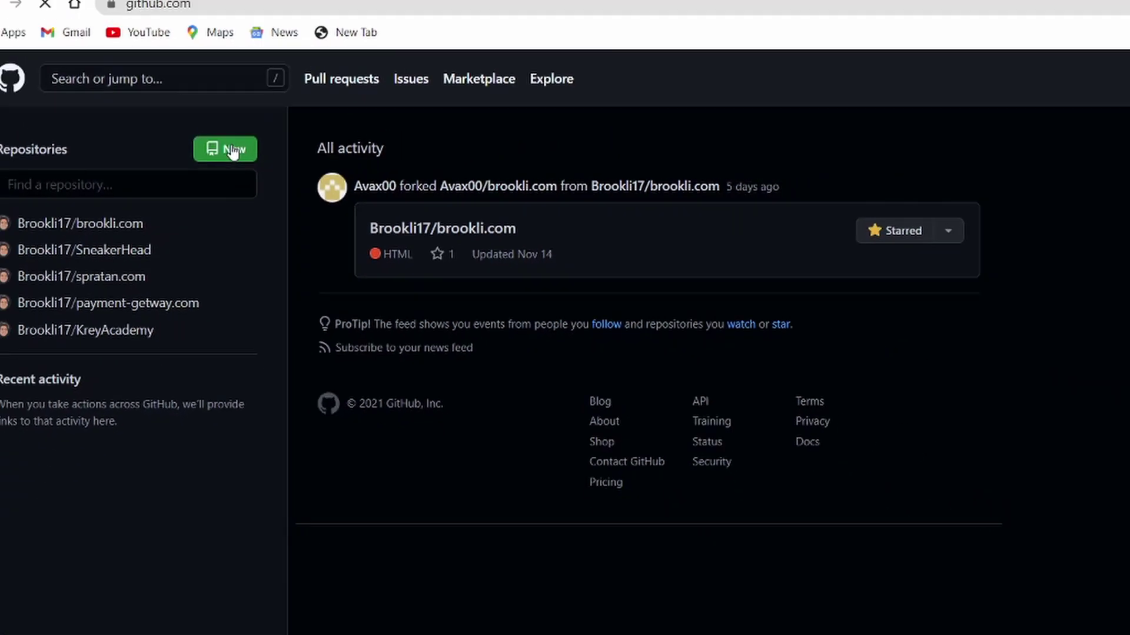
Step: Start a new repository named 'Login' with no template and the default owner
click(212, 156)
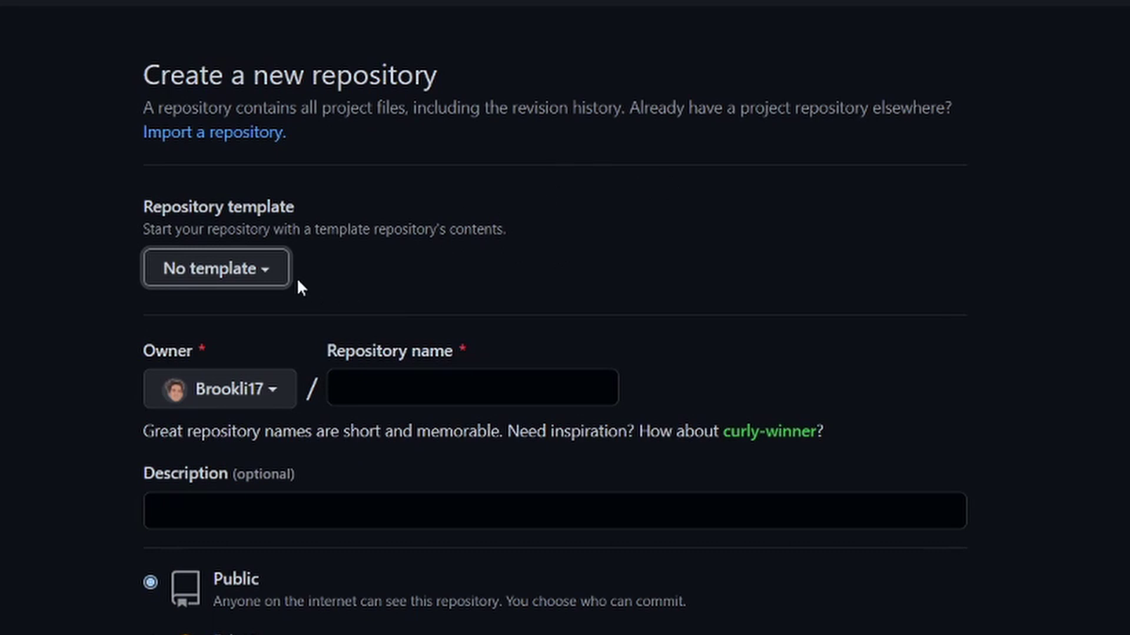
click(266, 268)
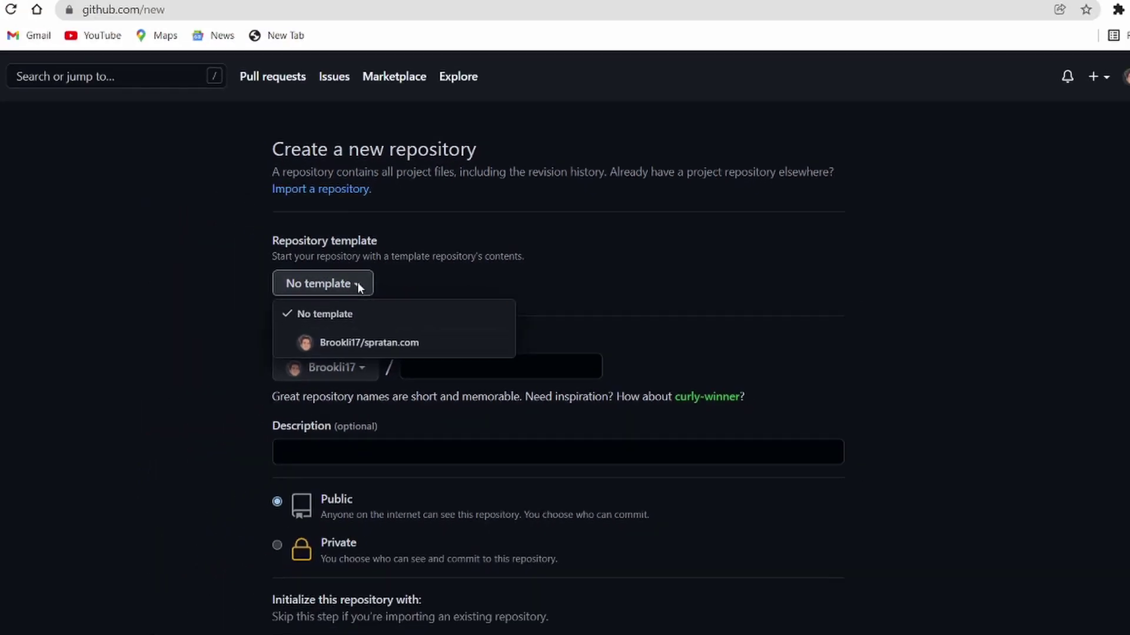
click(468, 313)
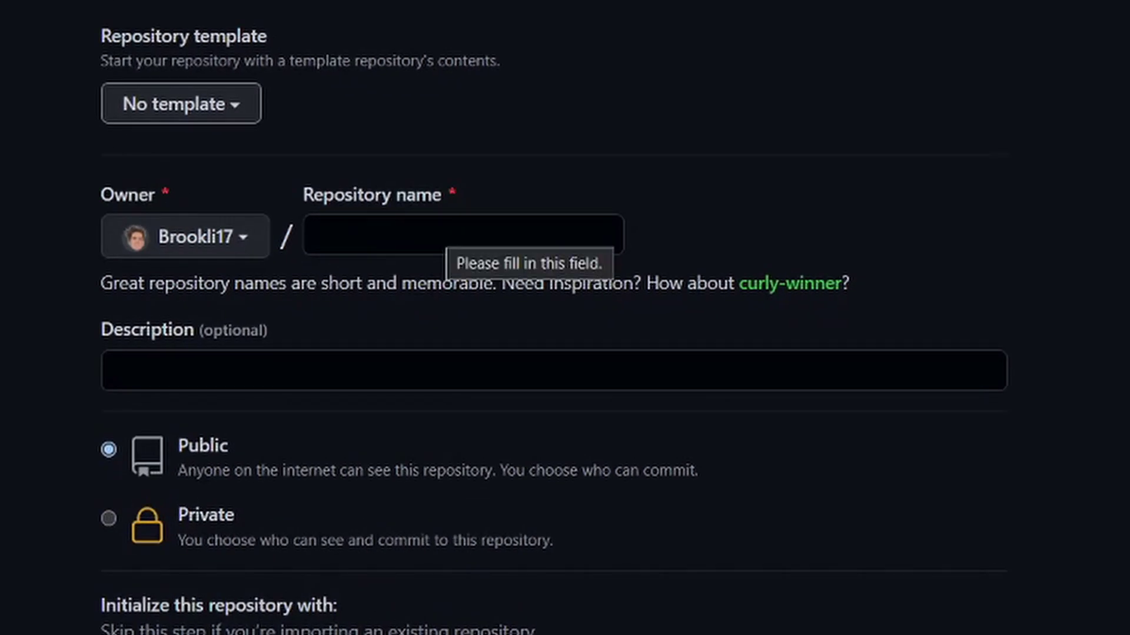
click(436, 232)
text(Lo)
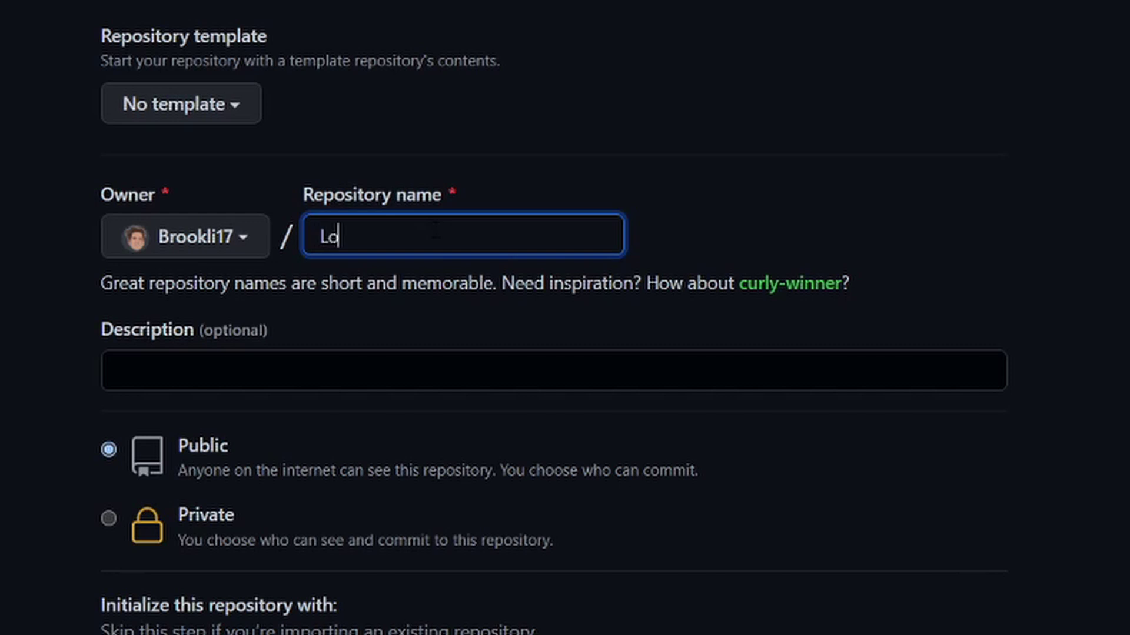
text(gin)
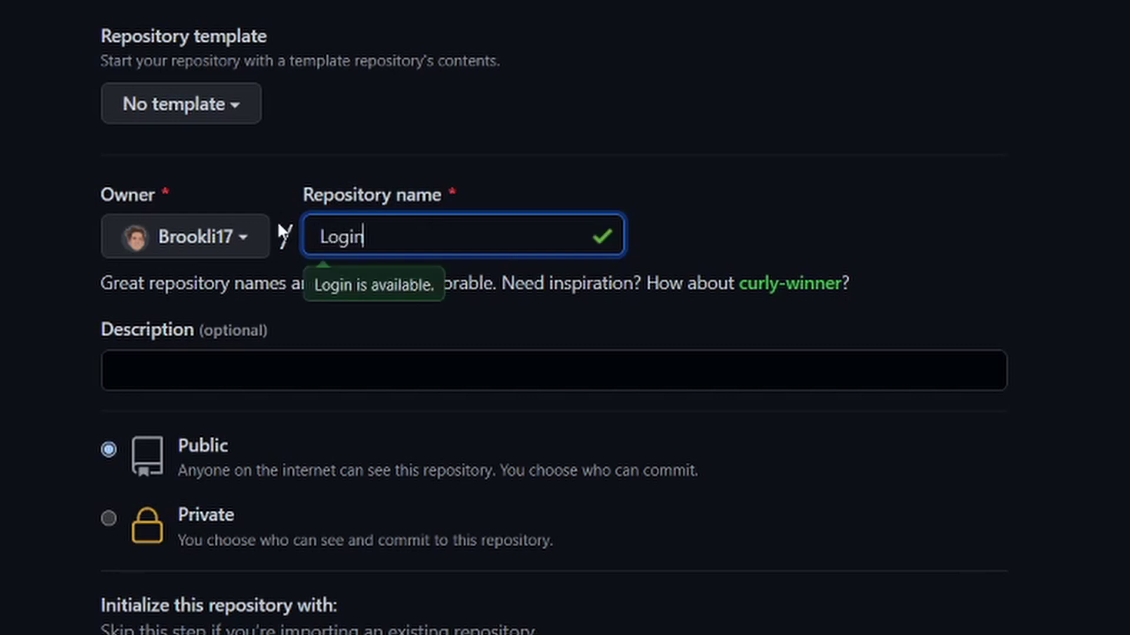
click(249, 239)
click(347, 269)
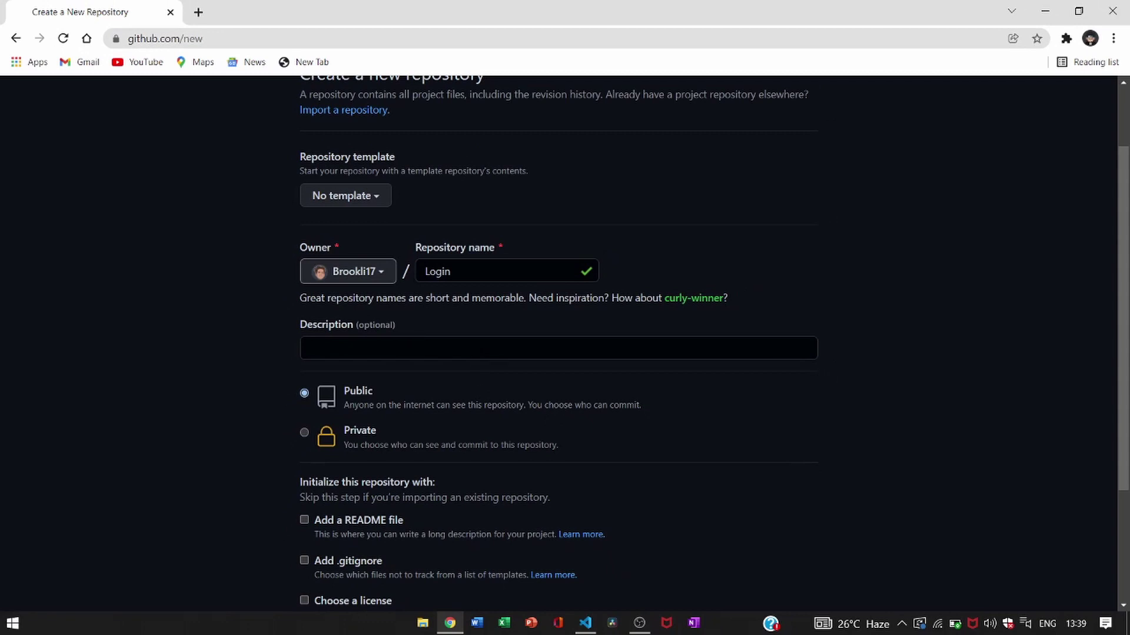
click(558, 348)
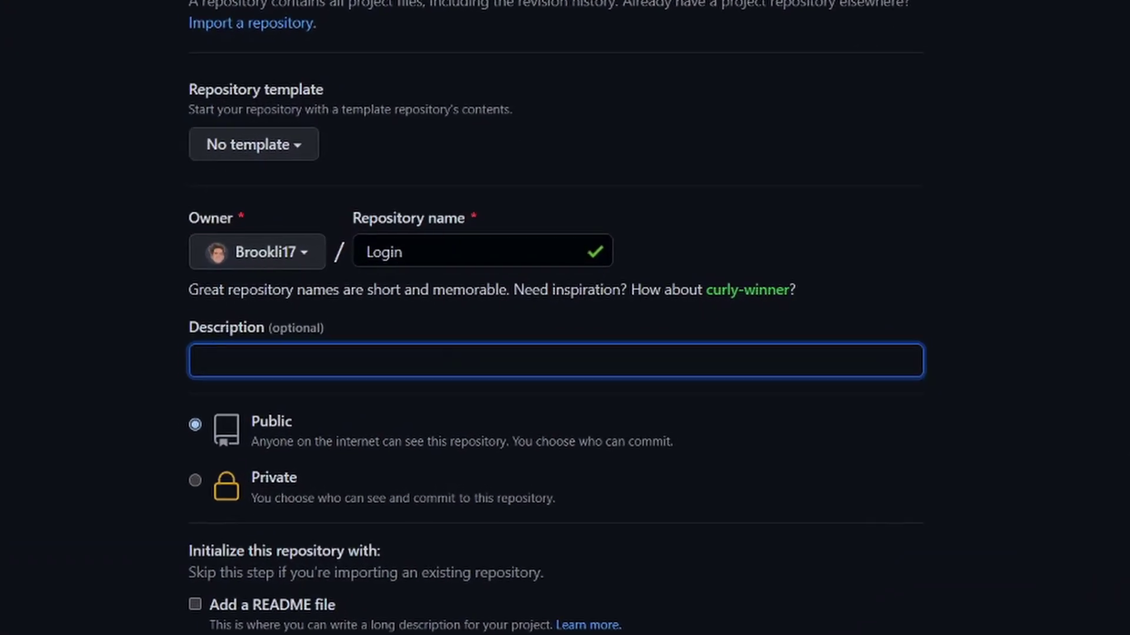
text(This an login page)
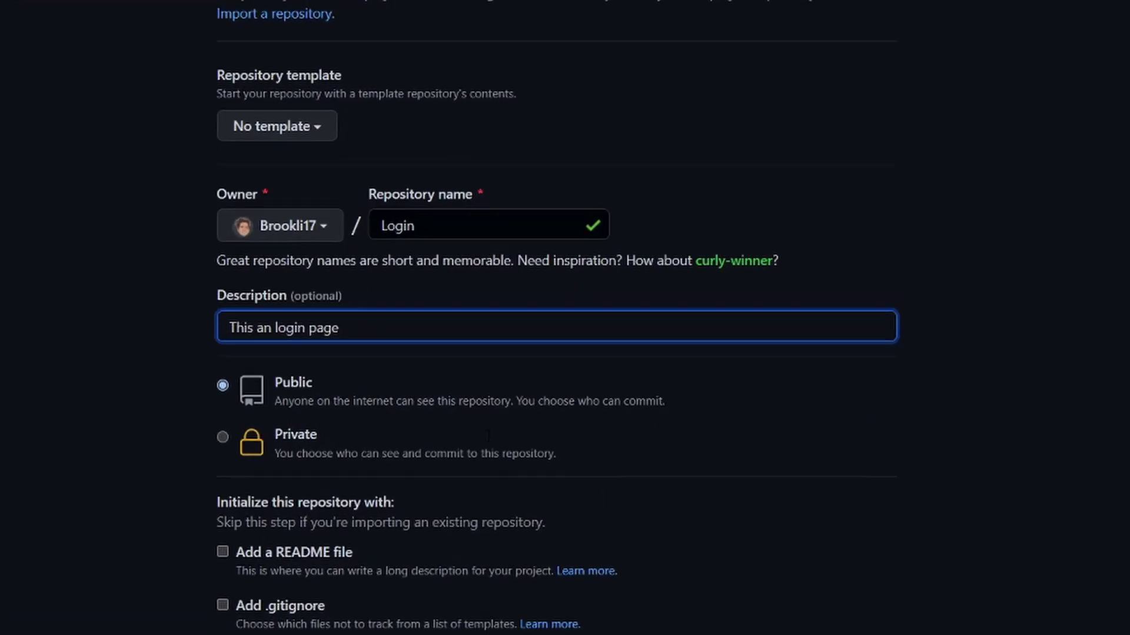
Step: Create the public 'Login' repository with description 'This an login page' and a README
click(105, 374)
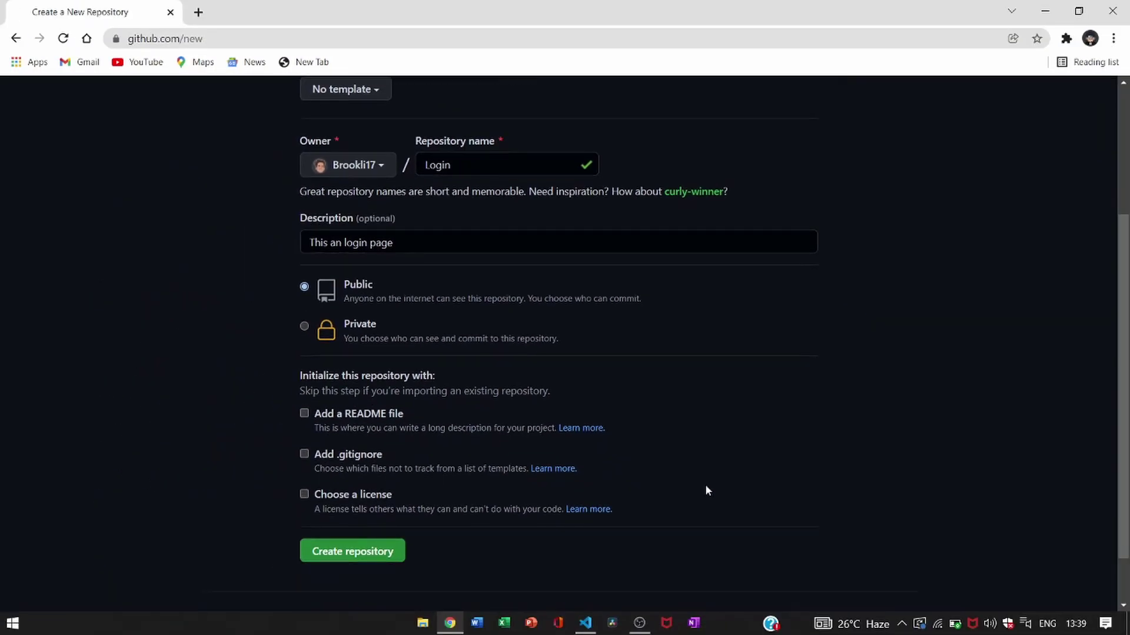
scroll(741, 534, down, 3)
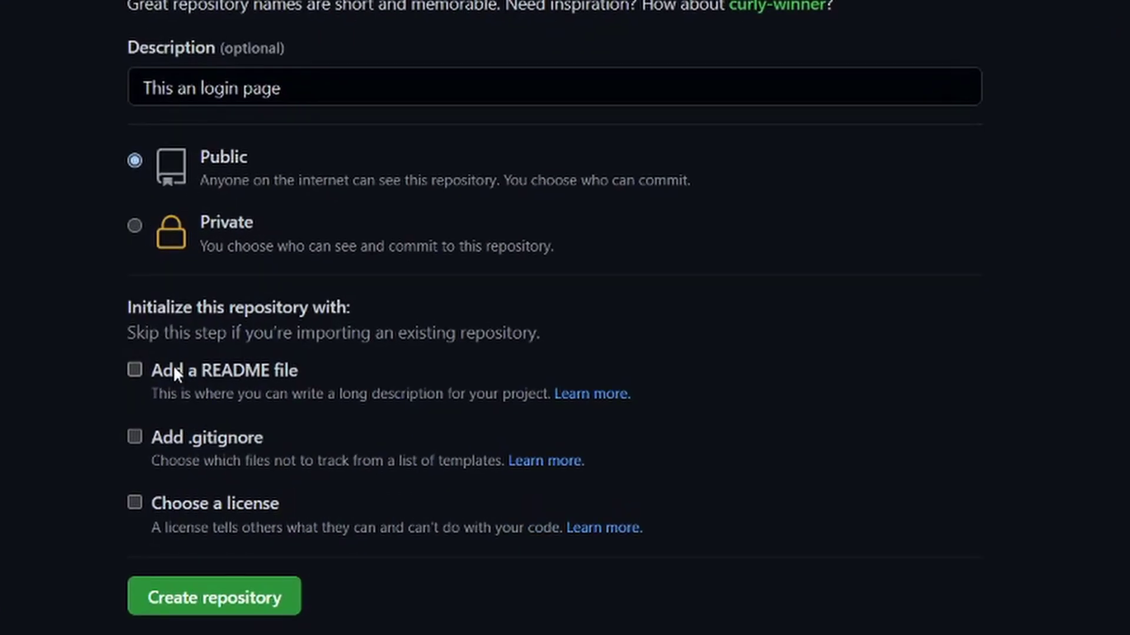
click(135, 370)
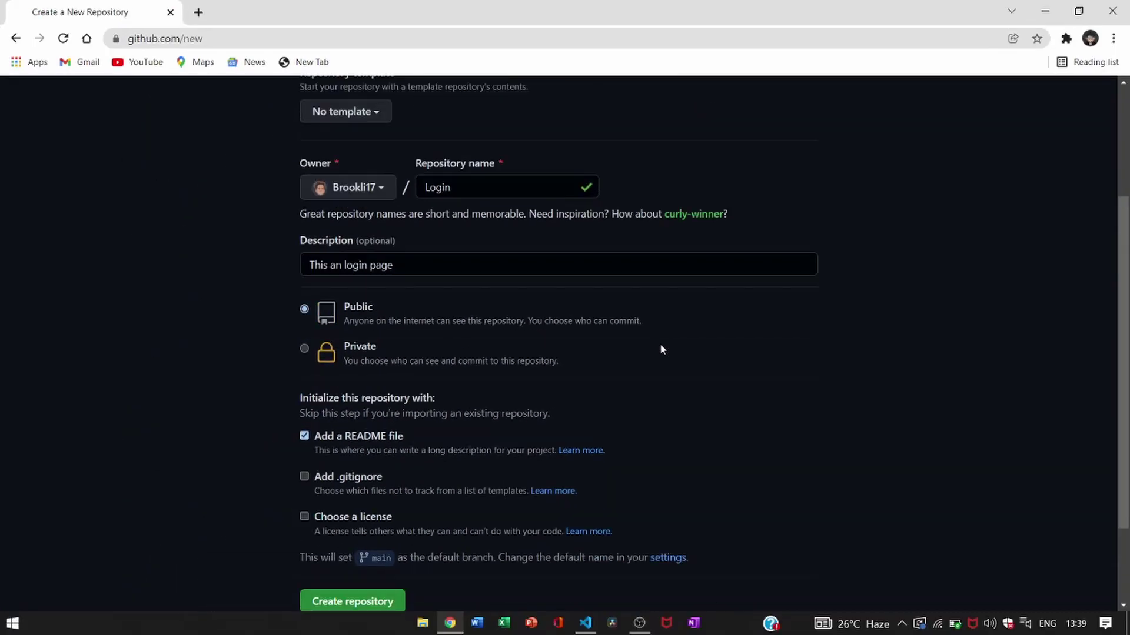
scroll(661, 349, down, 3)
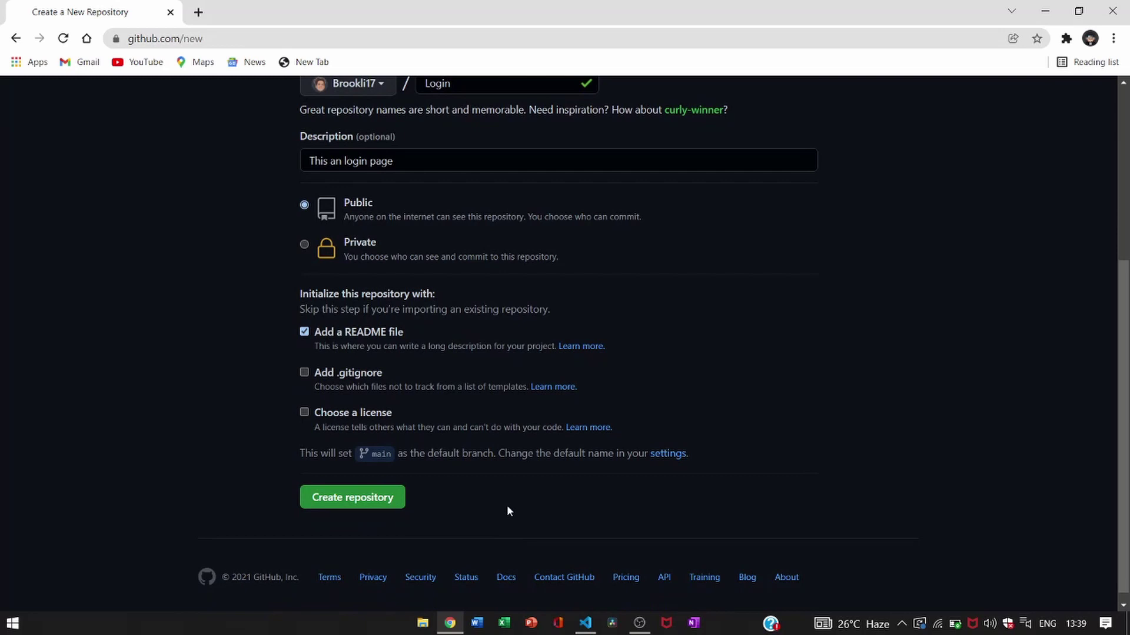
click(374, 508)
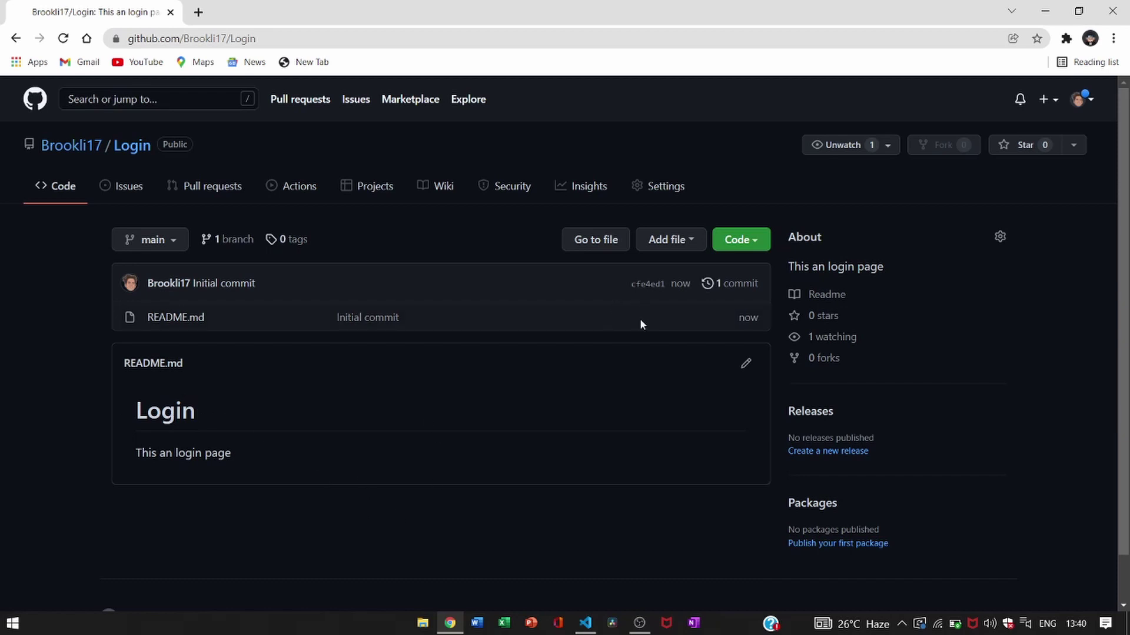
Step: Start an empty new file named index.html in the Login repository
click(692, 240)
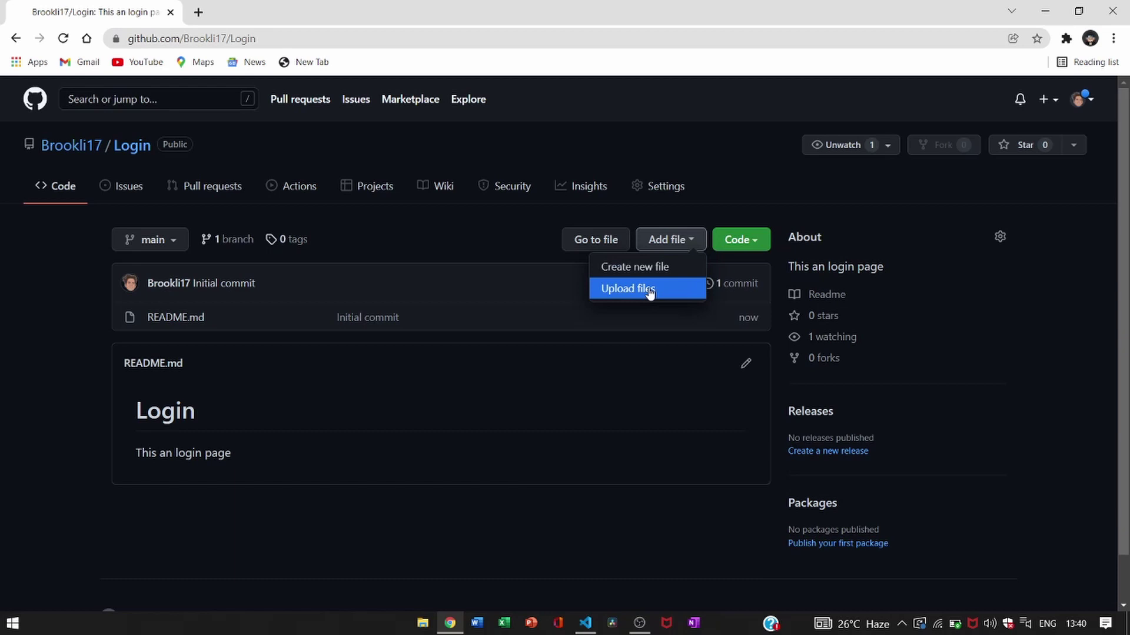
click(692, 358)
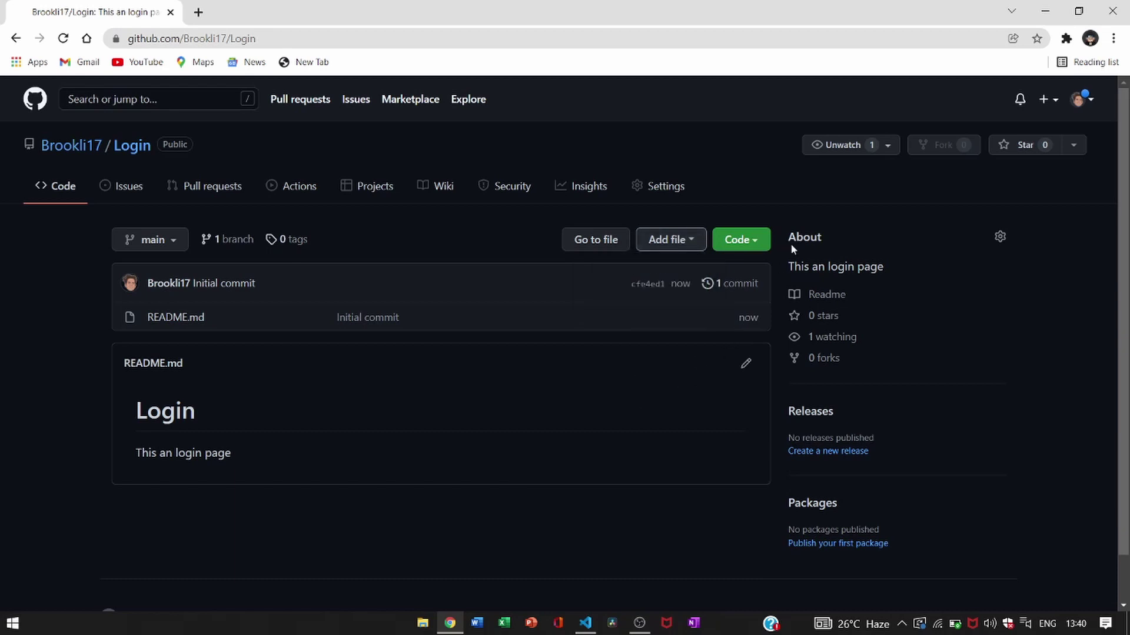
click(693, 240)
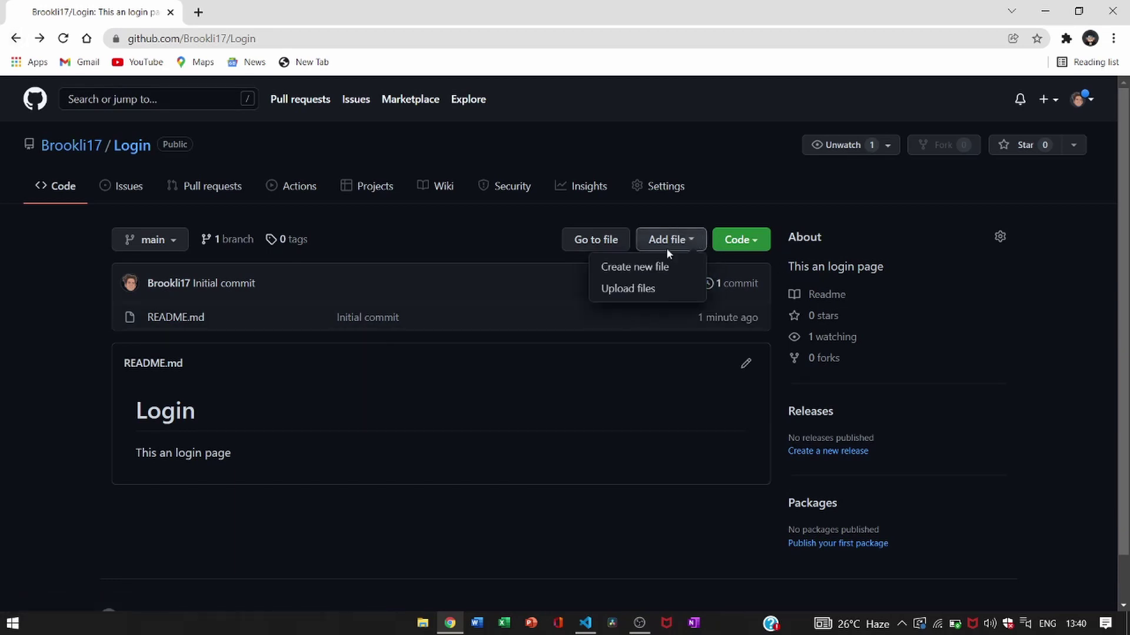
click(665, 271)
text(index.html)
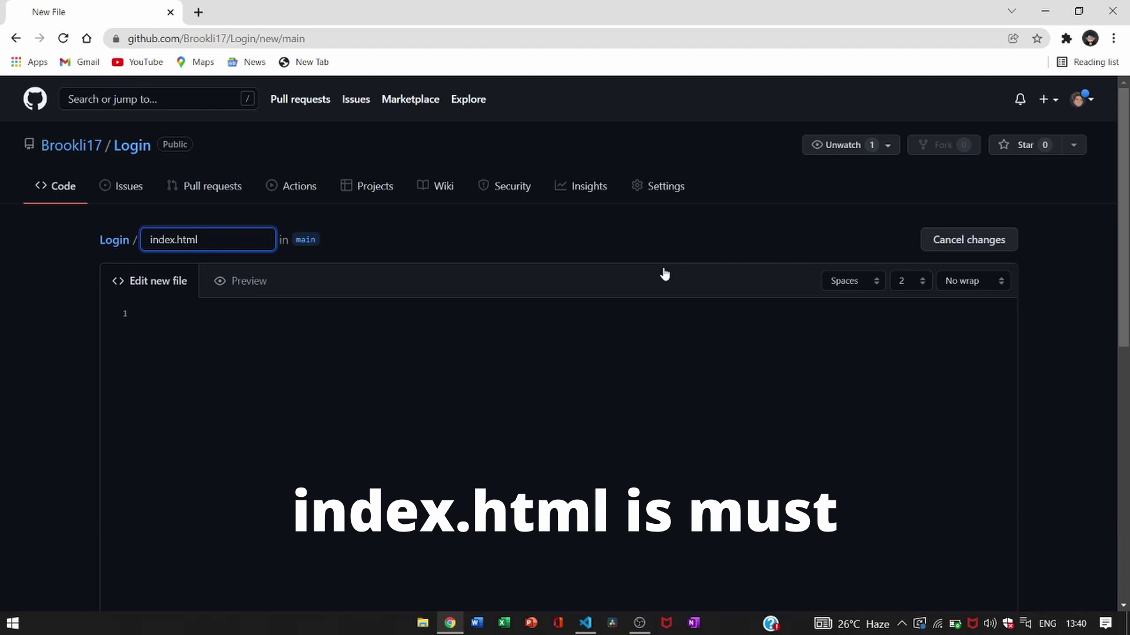
key(Tab)
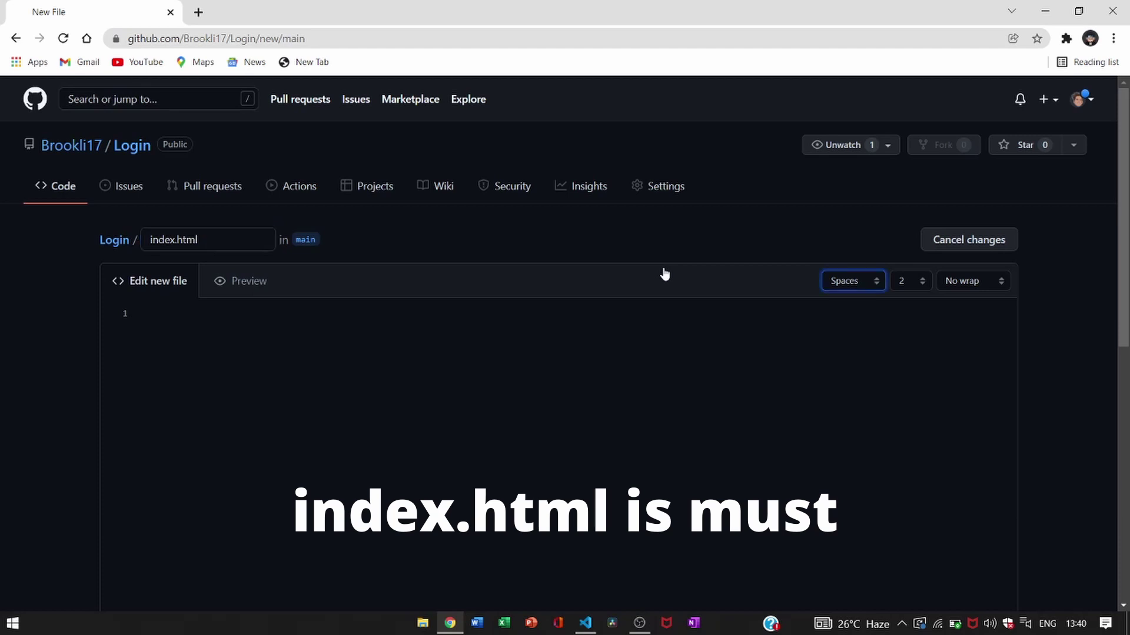
scroll(703, 419, down, 1)
scroll(454, 376, up, 1)
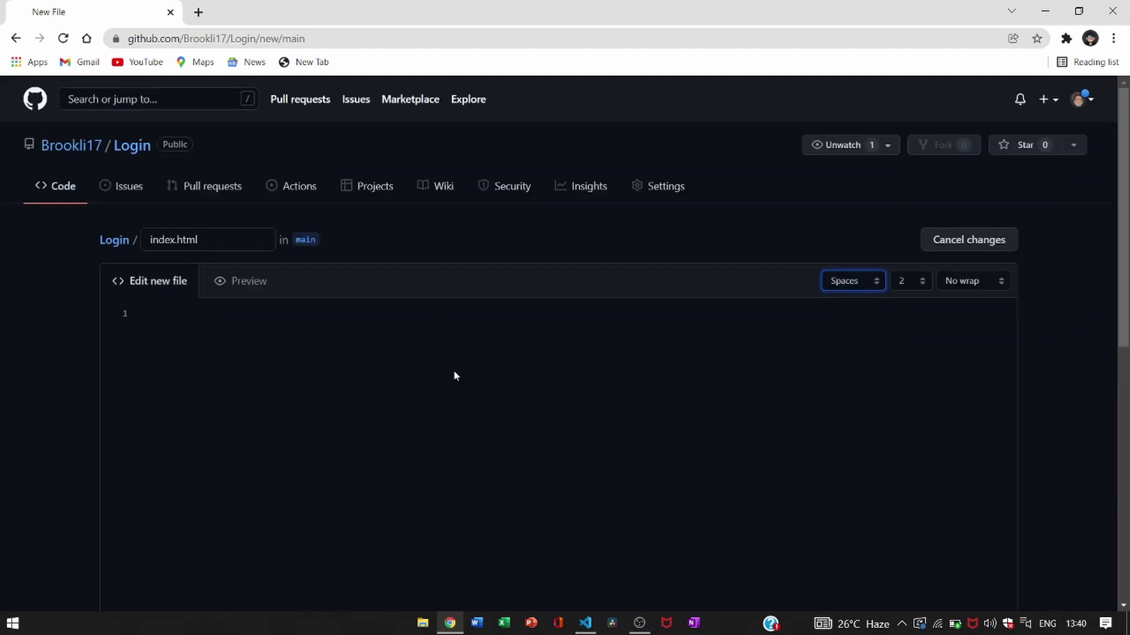
click(206, 317)
scroll(387, 422, down, 1)
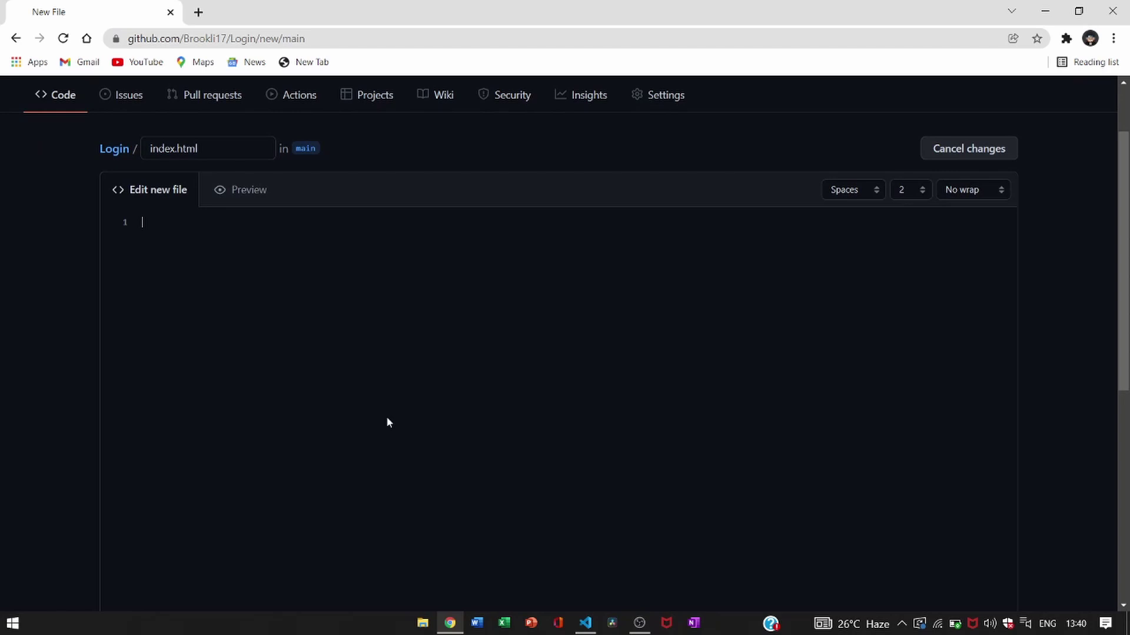
key(alt+Tab)
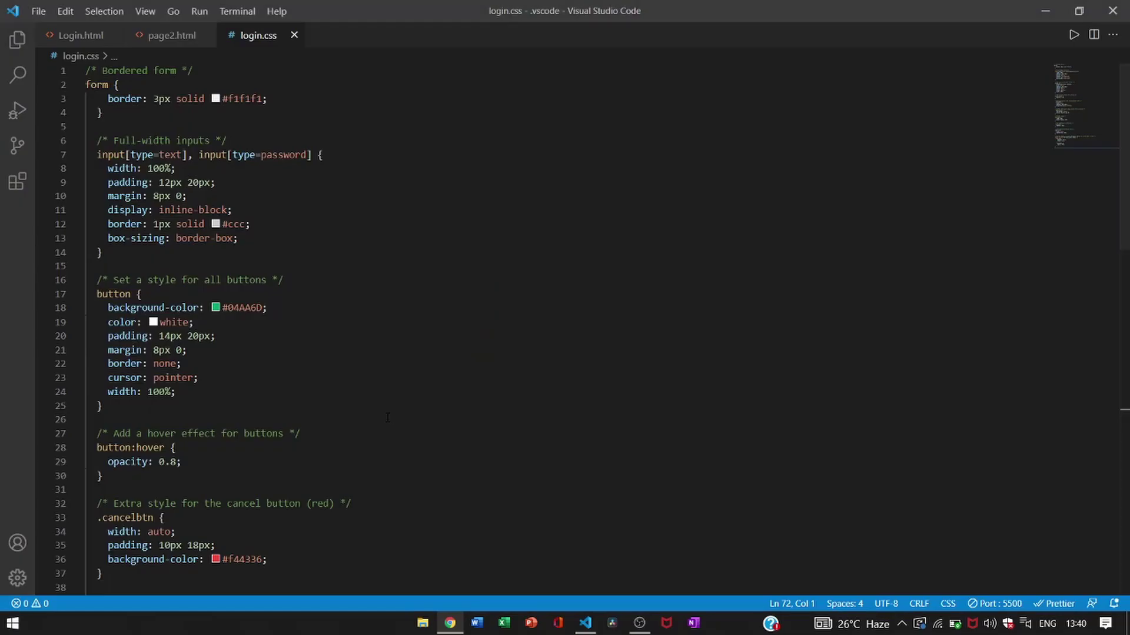
Step: Point Login.html's stylesheet link to index.css, save it, and copy all its markup
click(77, 36)
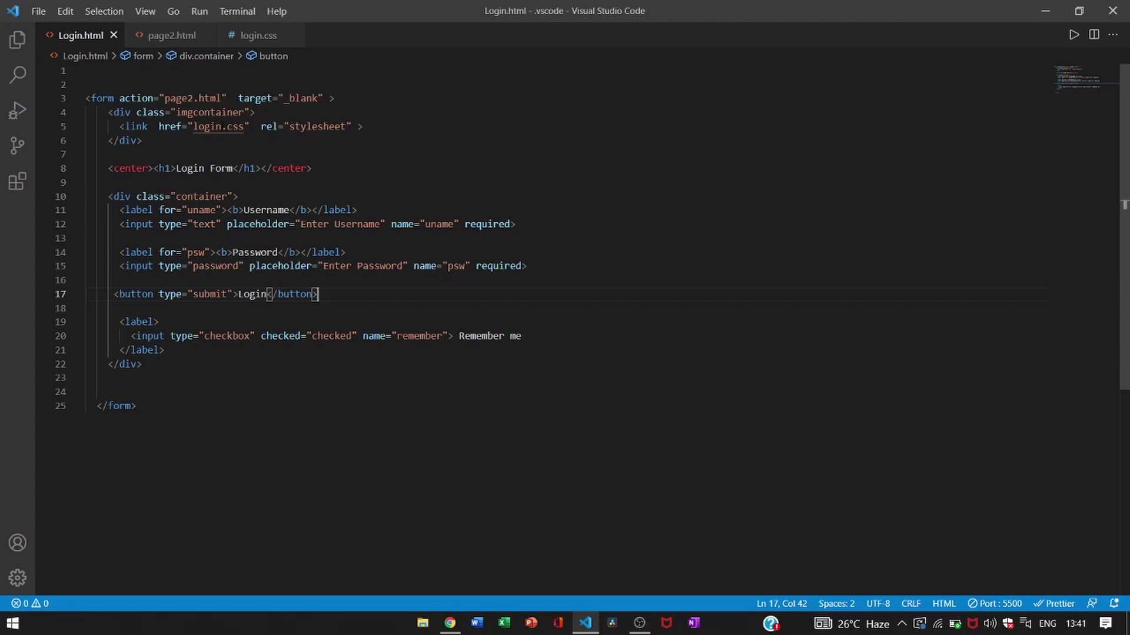
double_click(219, 126)
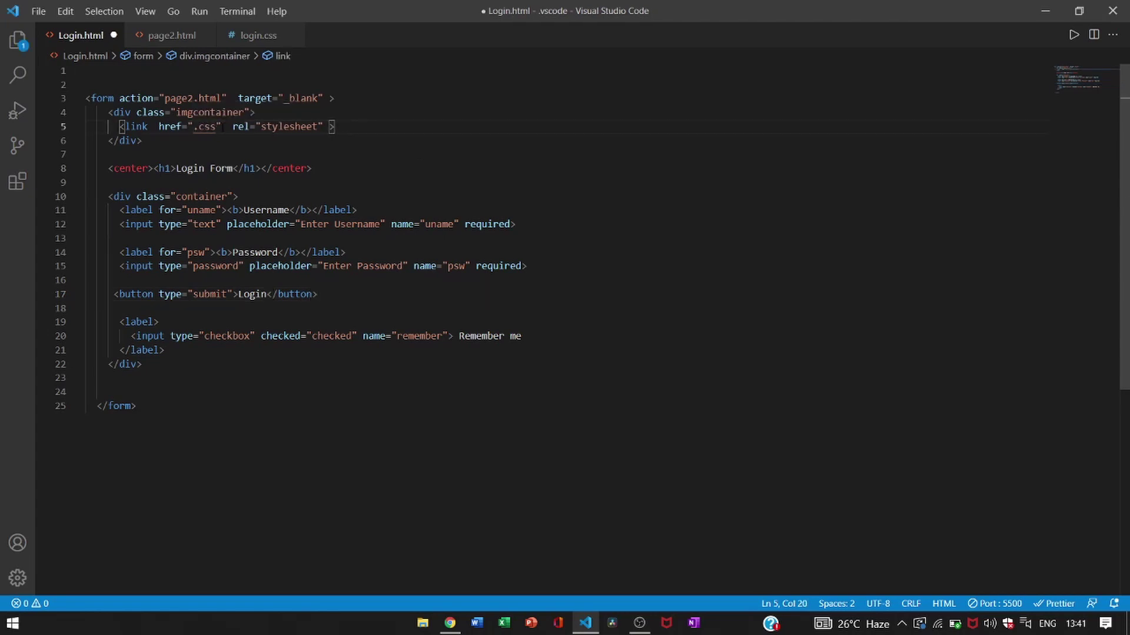
text(index)
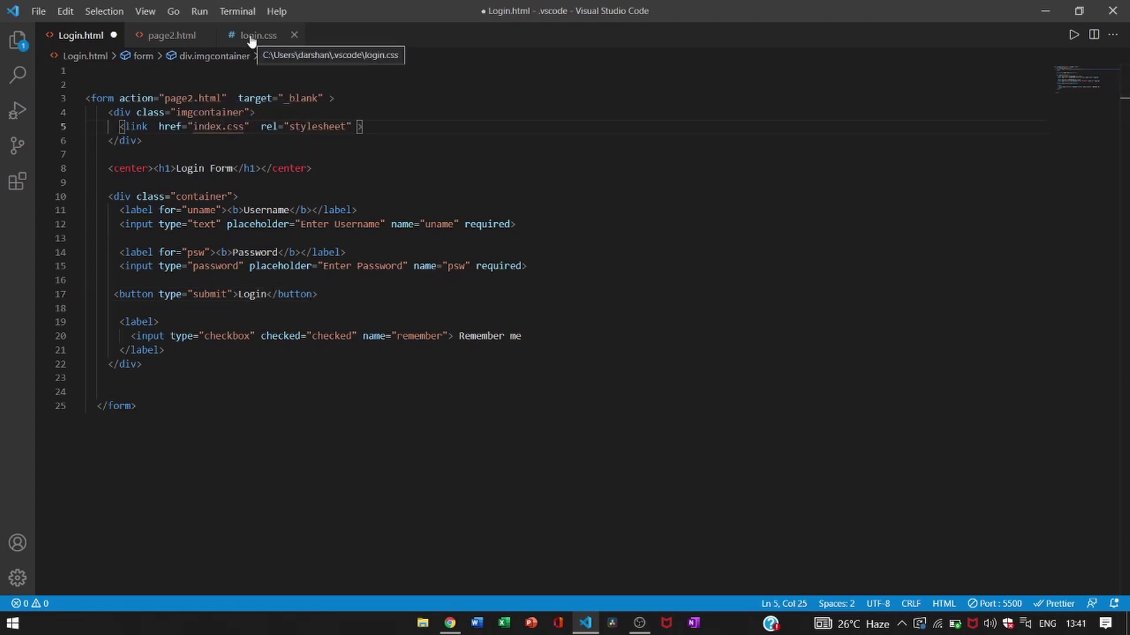
key(ctrl+s)
key(ctrl+a)
key(ctrl+c)
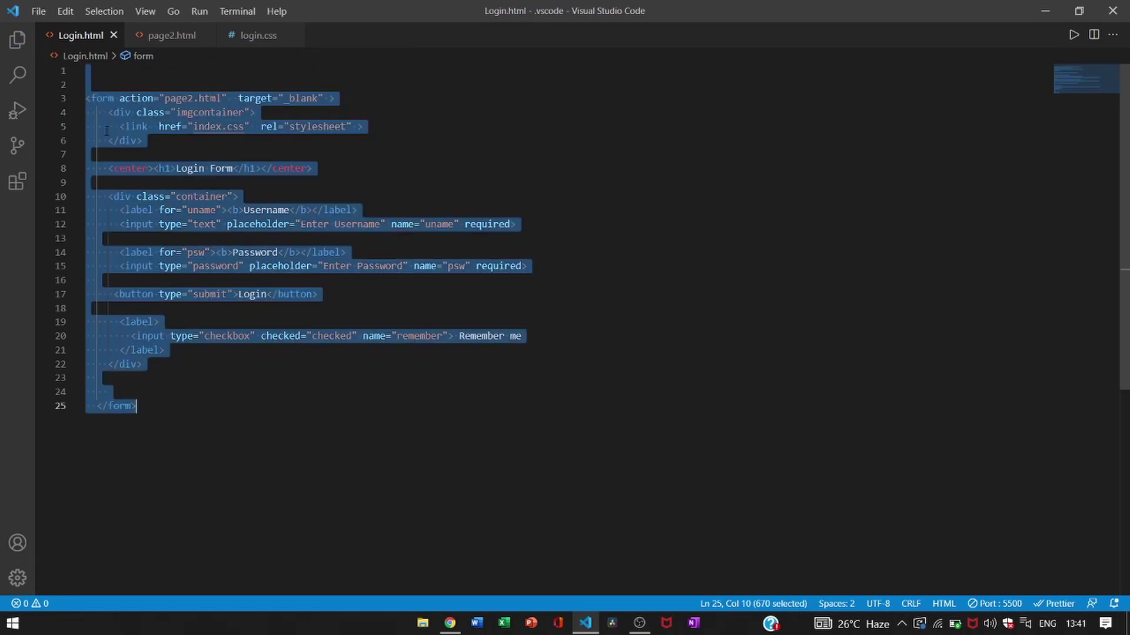
key(alt+Tab)
Step: Paste the login-form markup into index.html and commit it to main
key(ctrl+v)
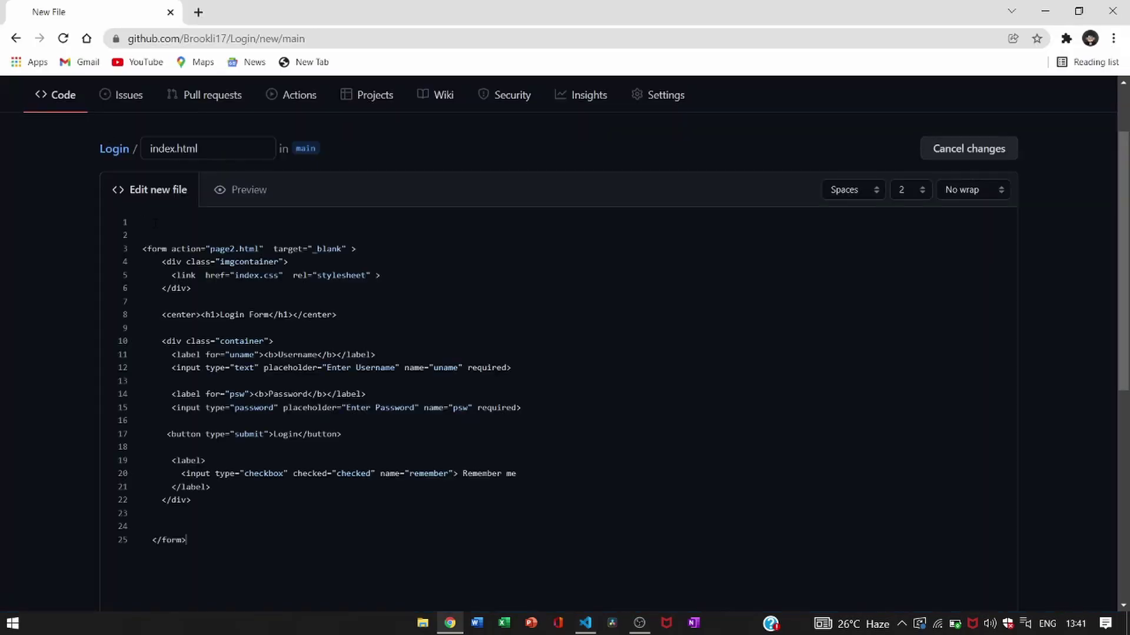
scroll(466, 287, down, 5)
scroll(467, 287, up, 5)
scroll(466, 287, down, 2)
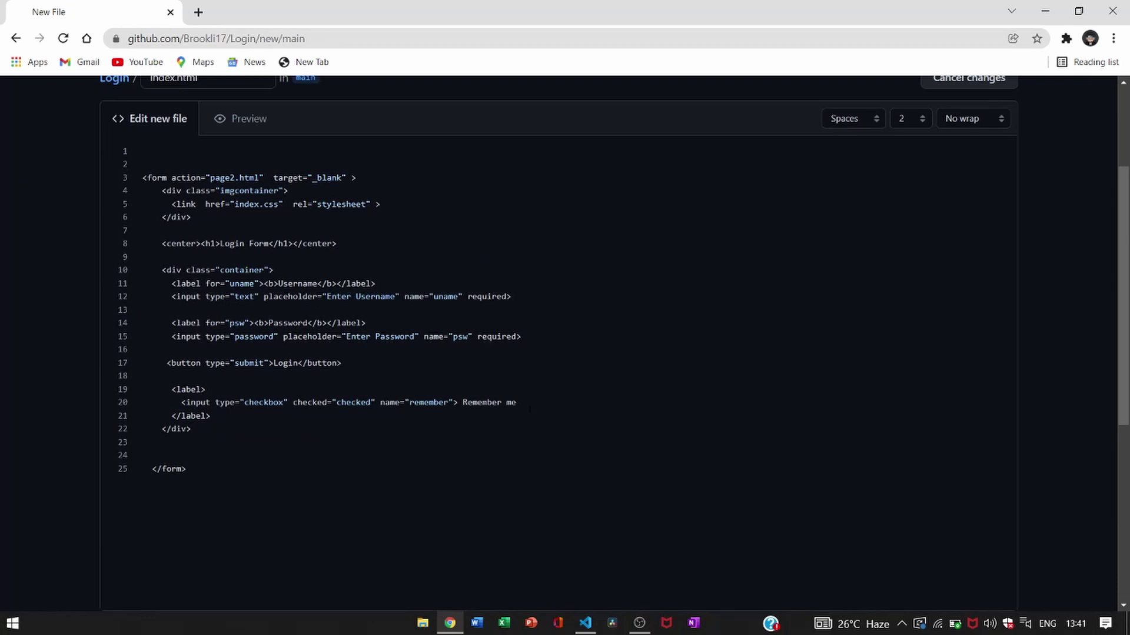
scroll(530, 410, up, 1)
scroll(530, 408, down, 2)
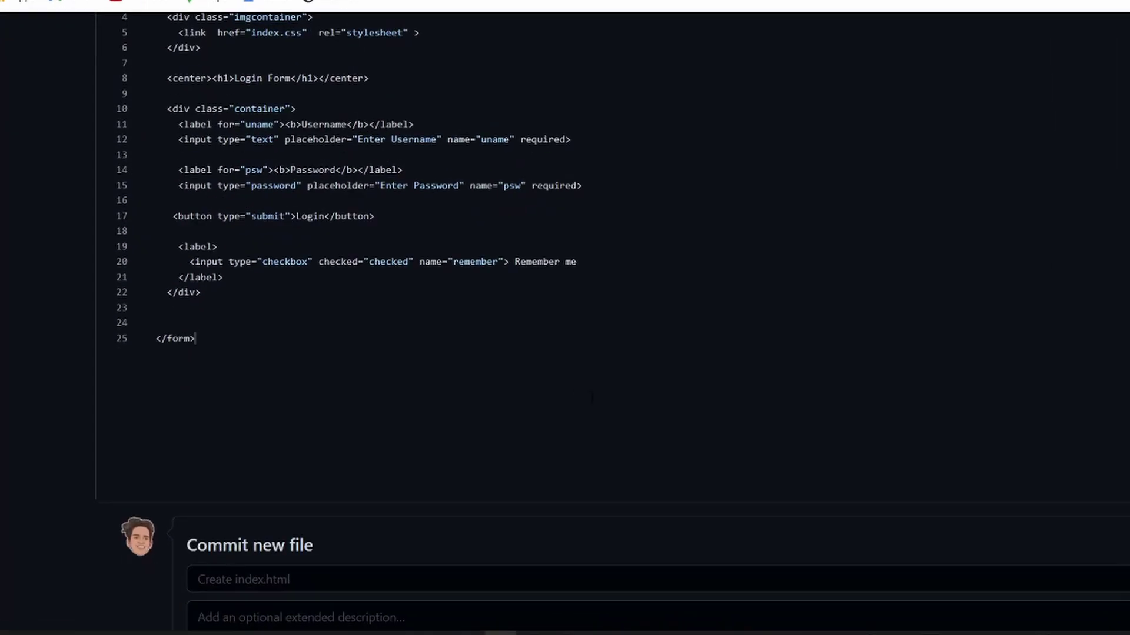
scroll(715, 381, down, 3)
scroll(715, 380, down, 2)
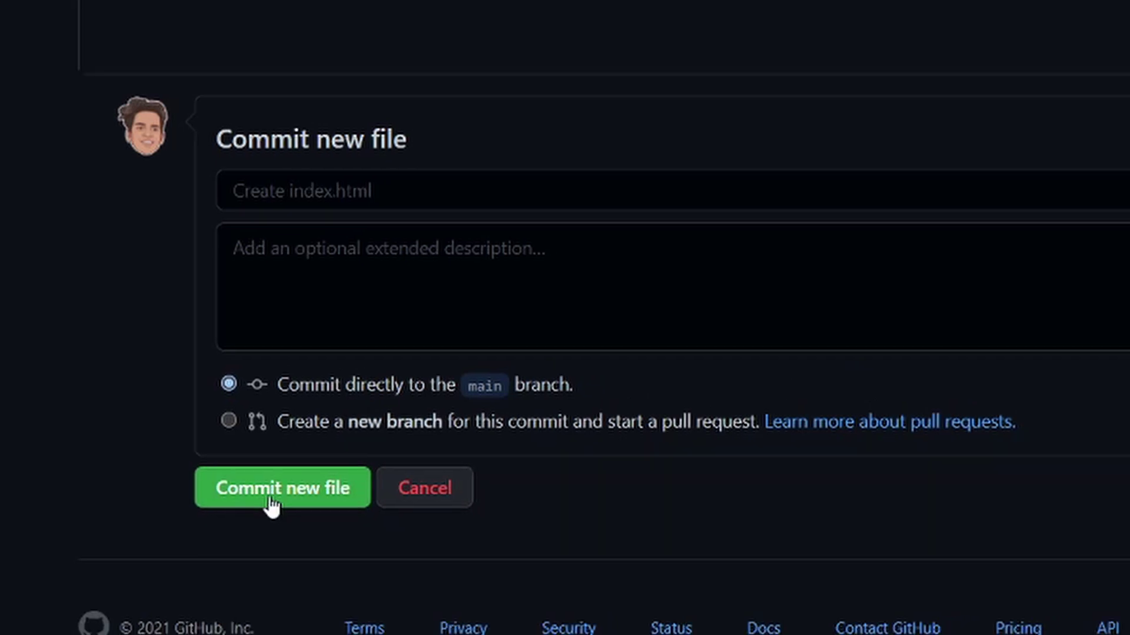
click(211, 495)
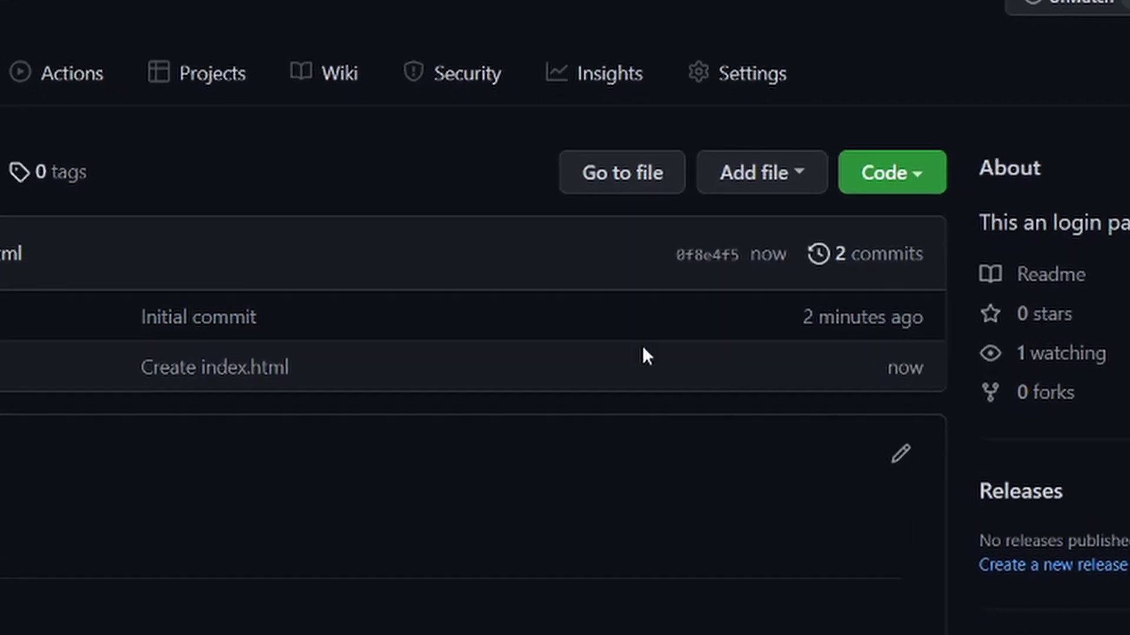
Step: Start a new file named index.css in the Login repository
click(820, 176)
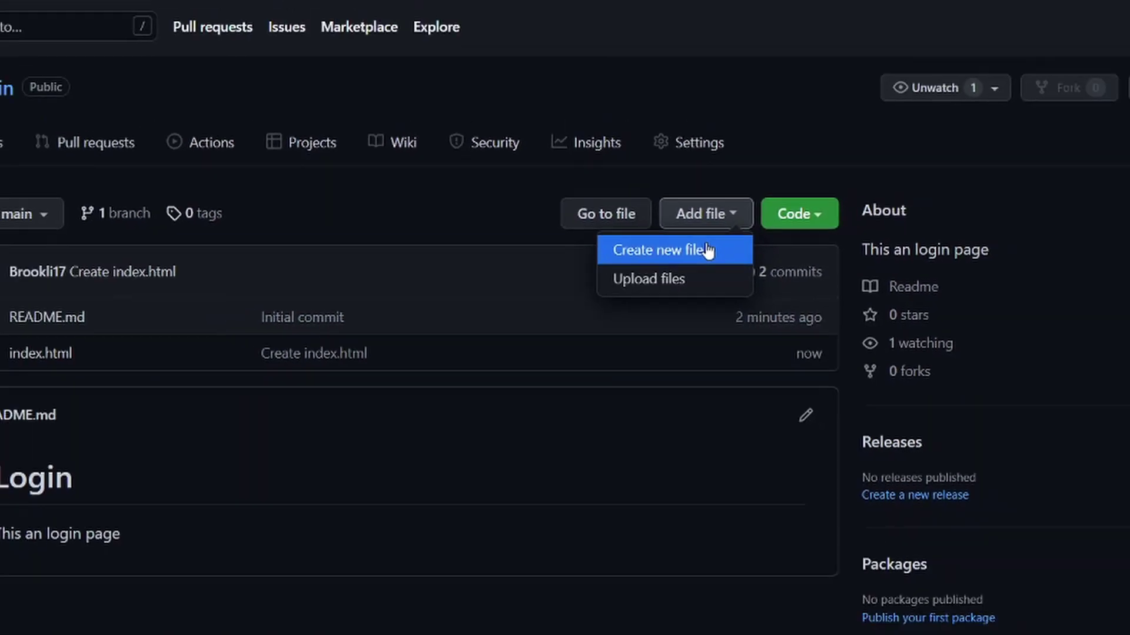
click(707, 251)
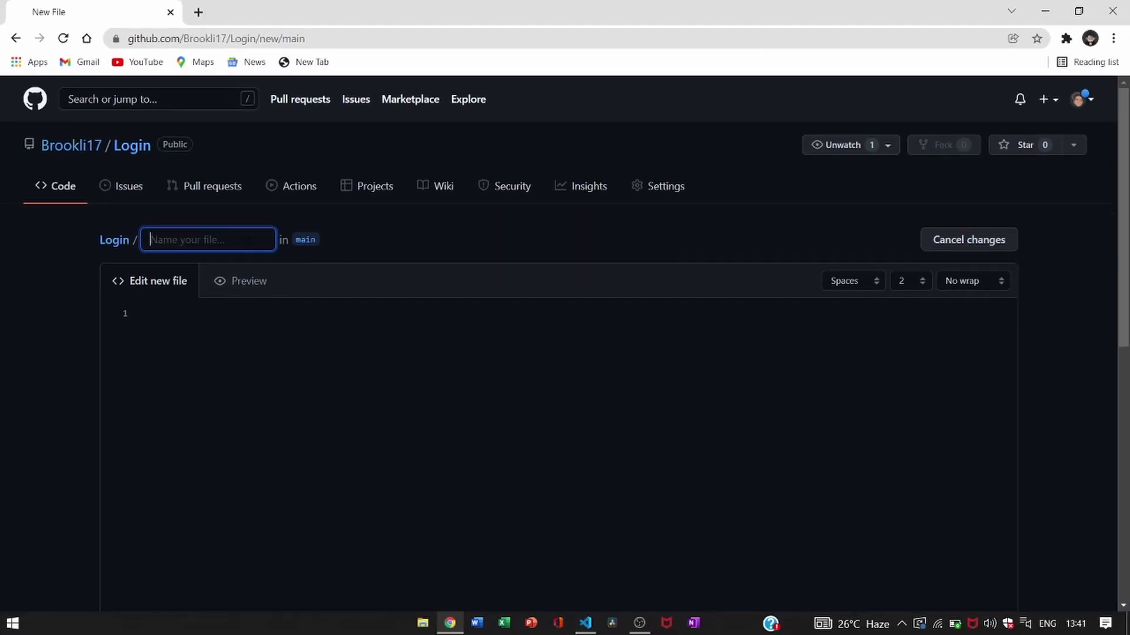
text(index)
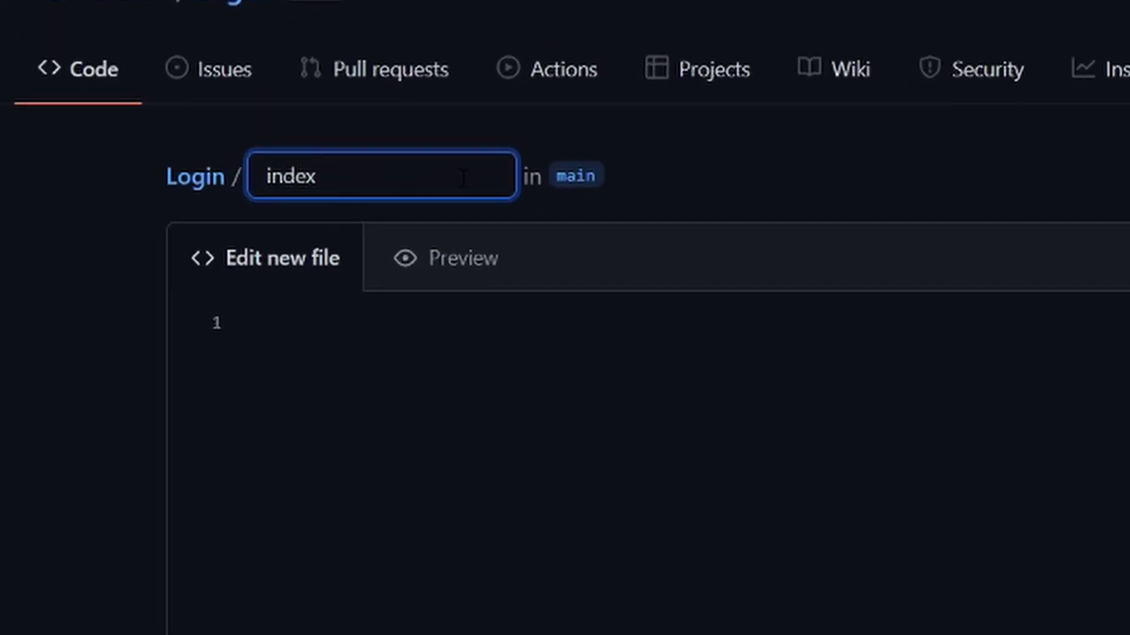
text(.css)
key(Tab)
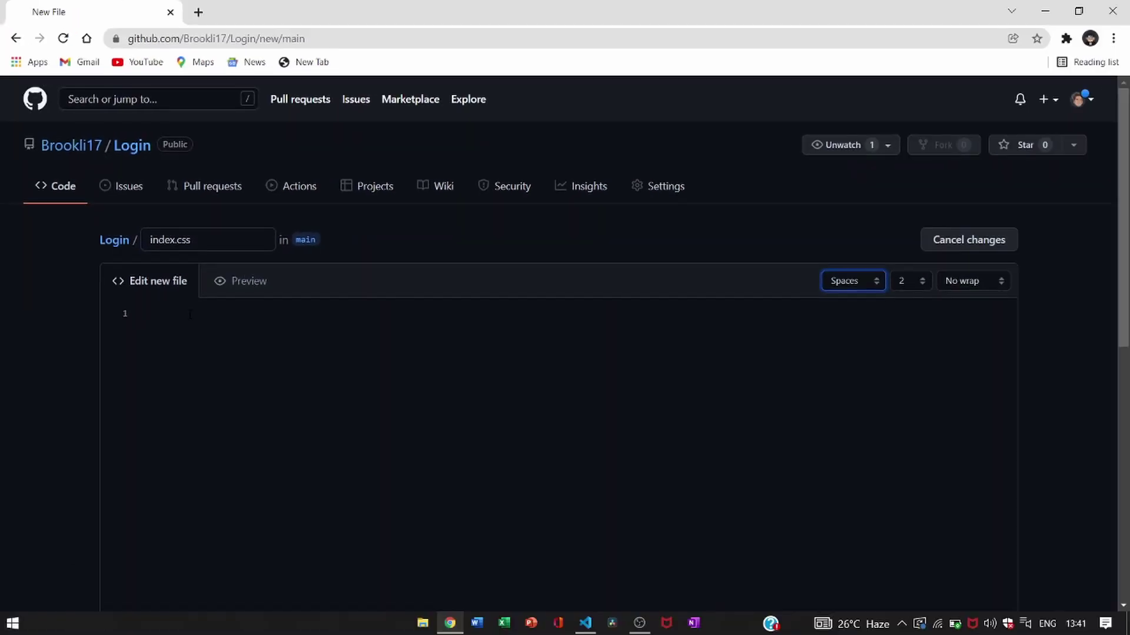
Step: Copy the login.css styles from VS Code into index.css and commit it
key(alt+Tab)
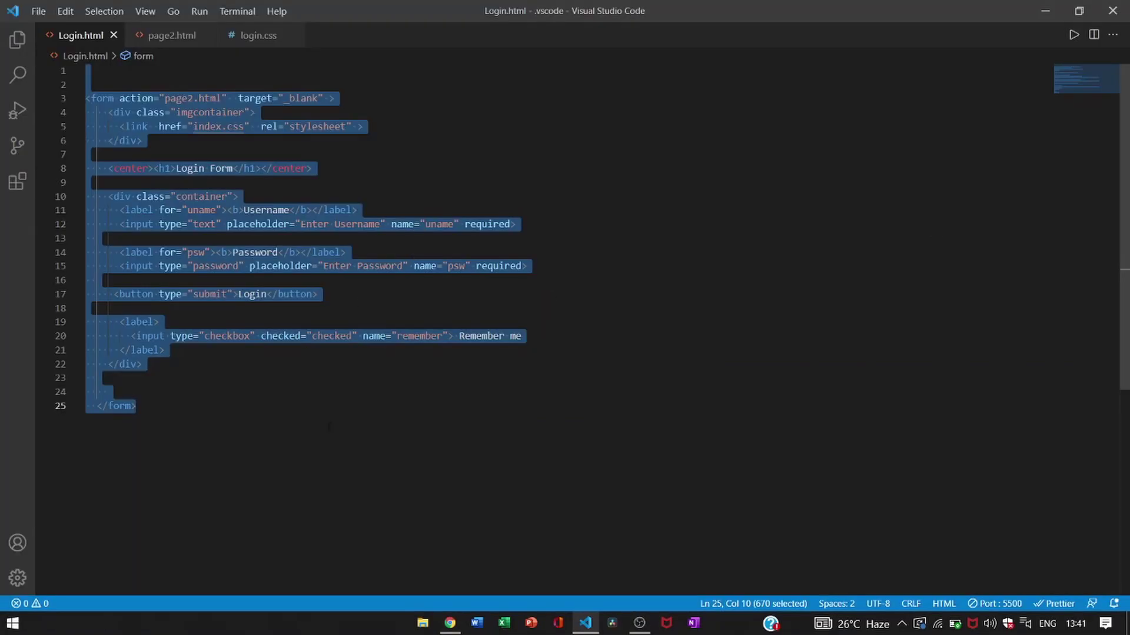
drag(329, 427, 279, 126)
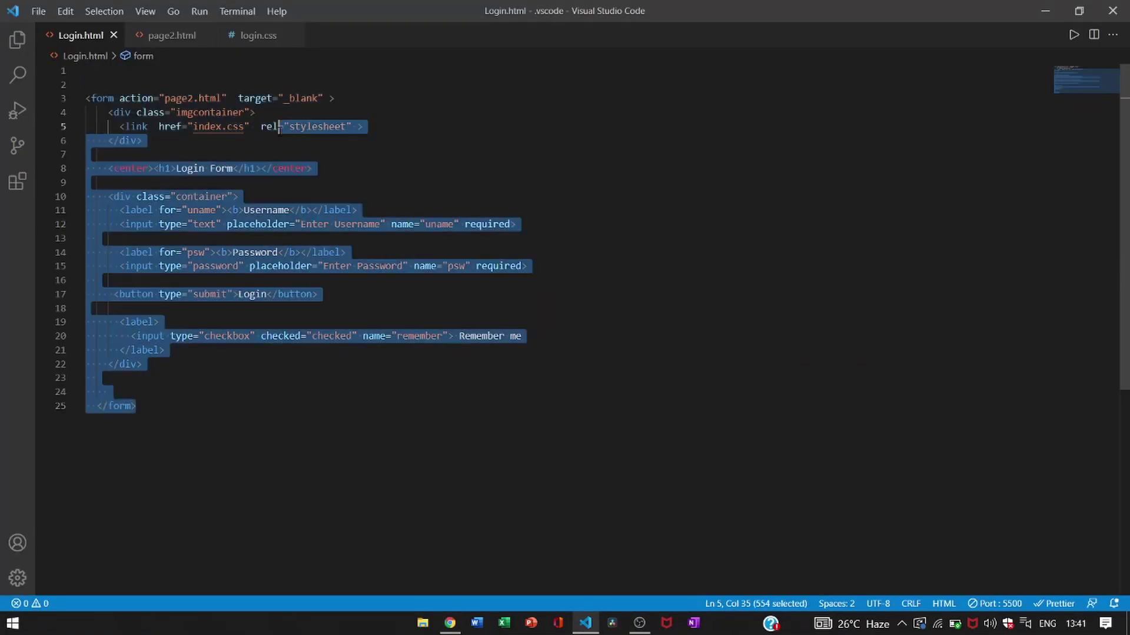
click(258, 40)
scroll(401, 243, down, 5)
scroll(400, 244, up, 5)
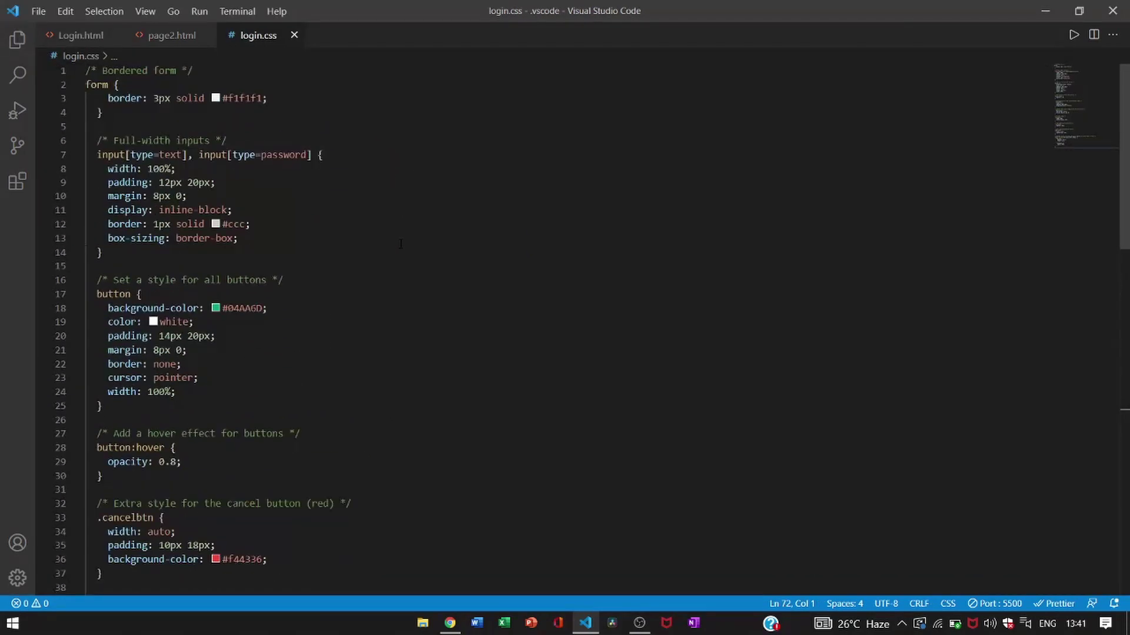
key(ctrl+a)
key(alt+Tab)
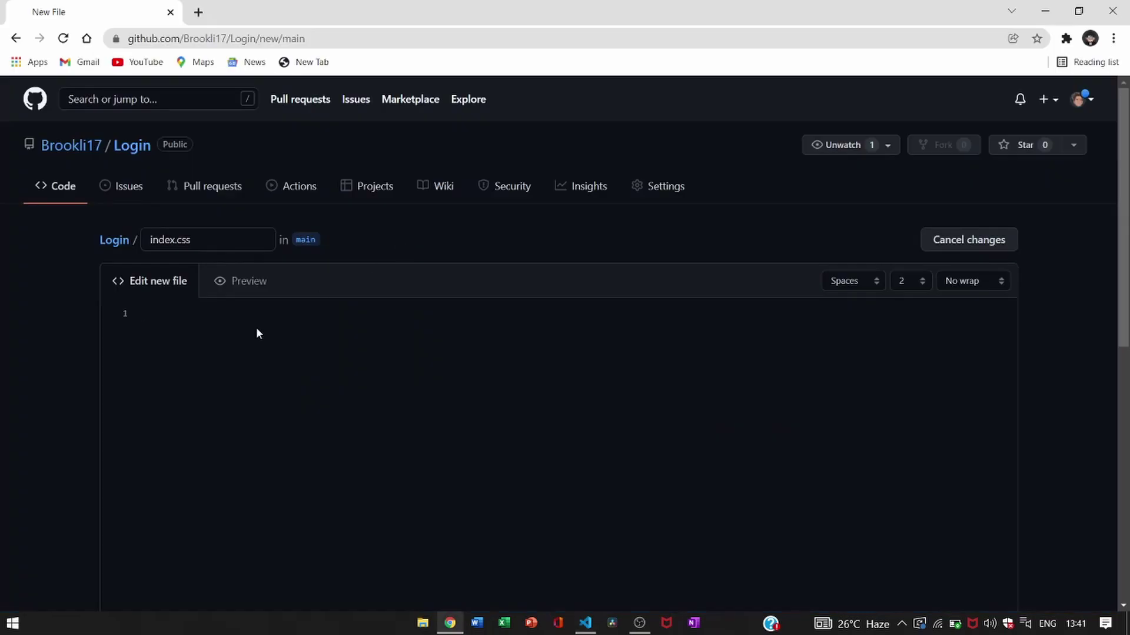
click(258, 333)
key(ctrl+v)
scroll(389, 367, up, 2)
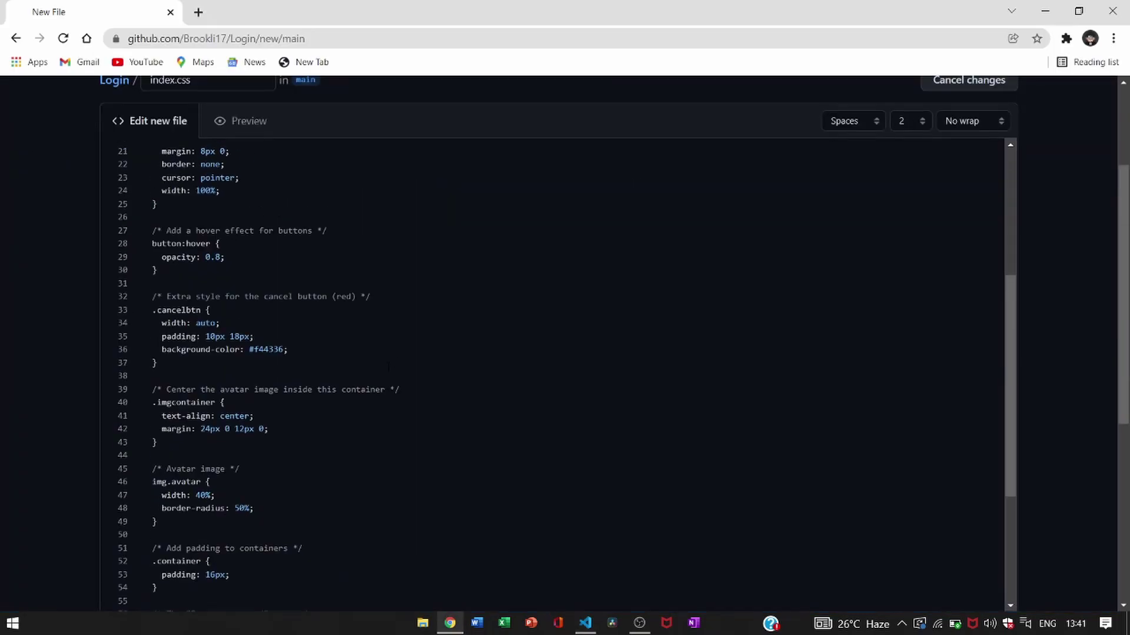
scroll(389, 366, up, 3)
scroll(388, 366, down, 3)
scroll(389, 366, down, 2)
scroll(386, 367, down, 2)
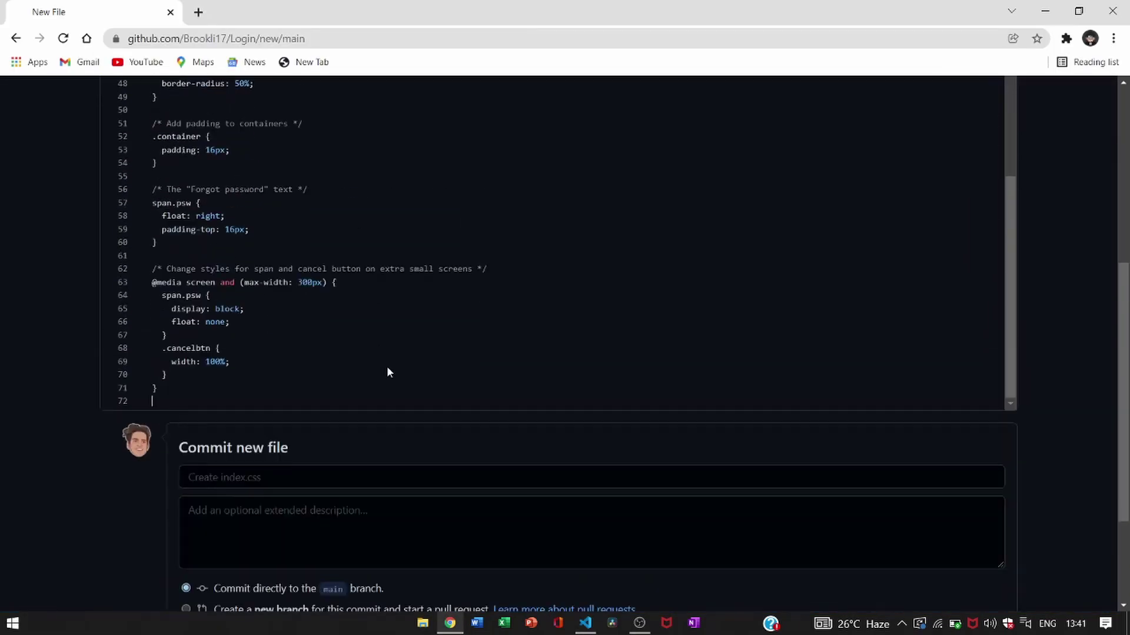
scroll(387, 366, up, 4)
scroll(387, 366, down, 5)
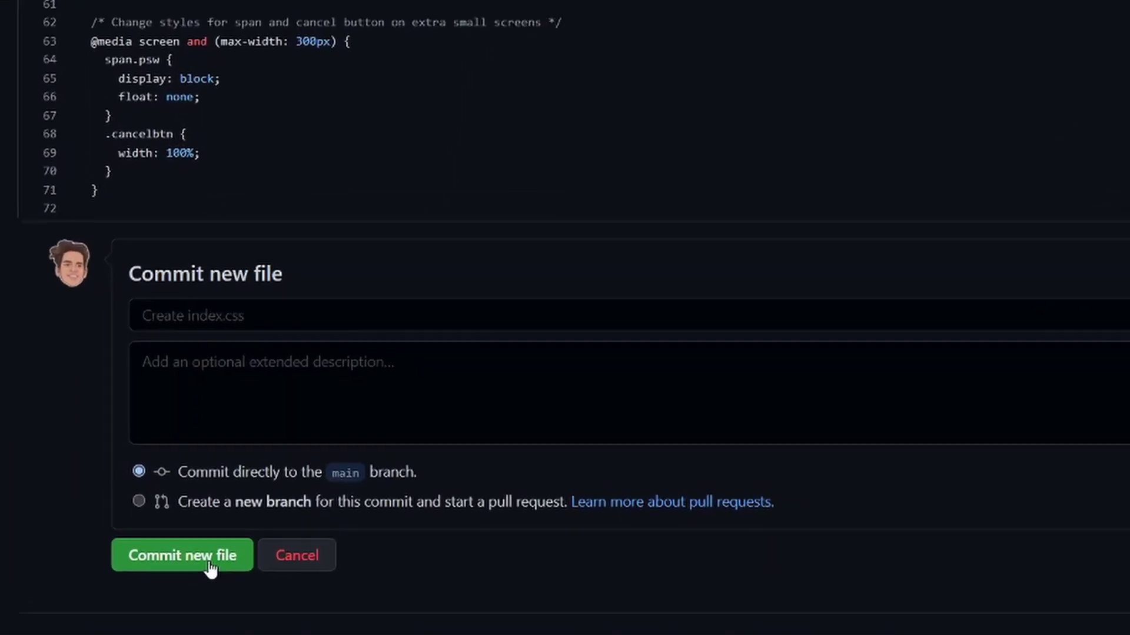
click(210, 568)
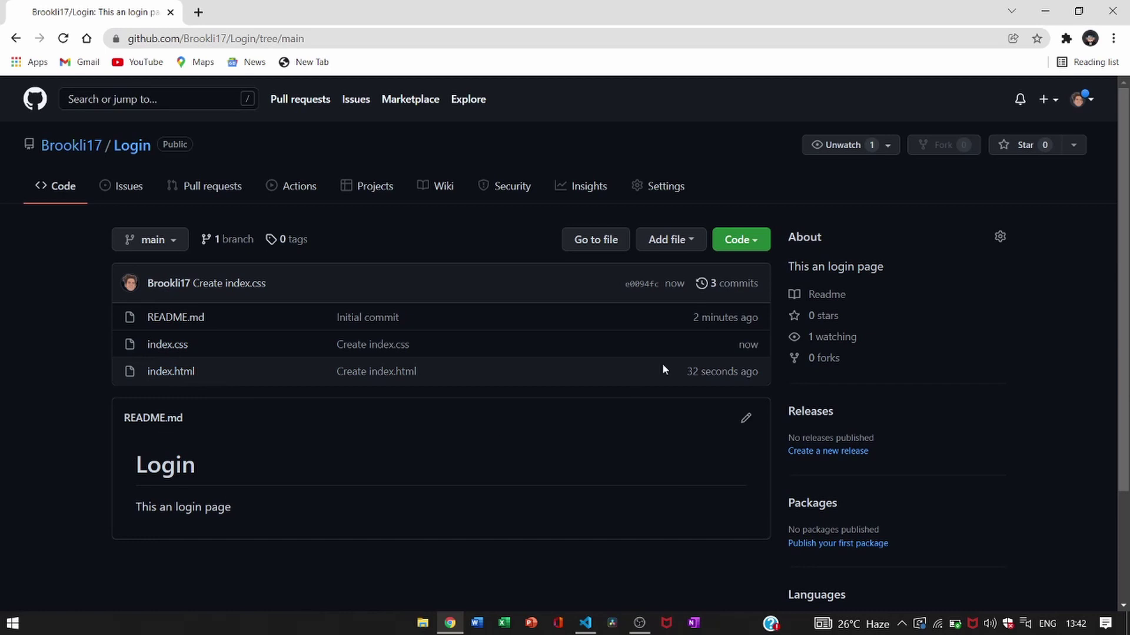
Step: Start a new page2.html file in the Login repository
click(676, 242)
click(645, 275)
text(page2.html)
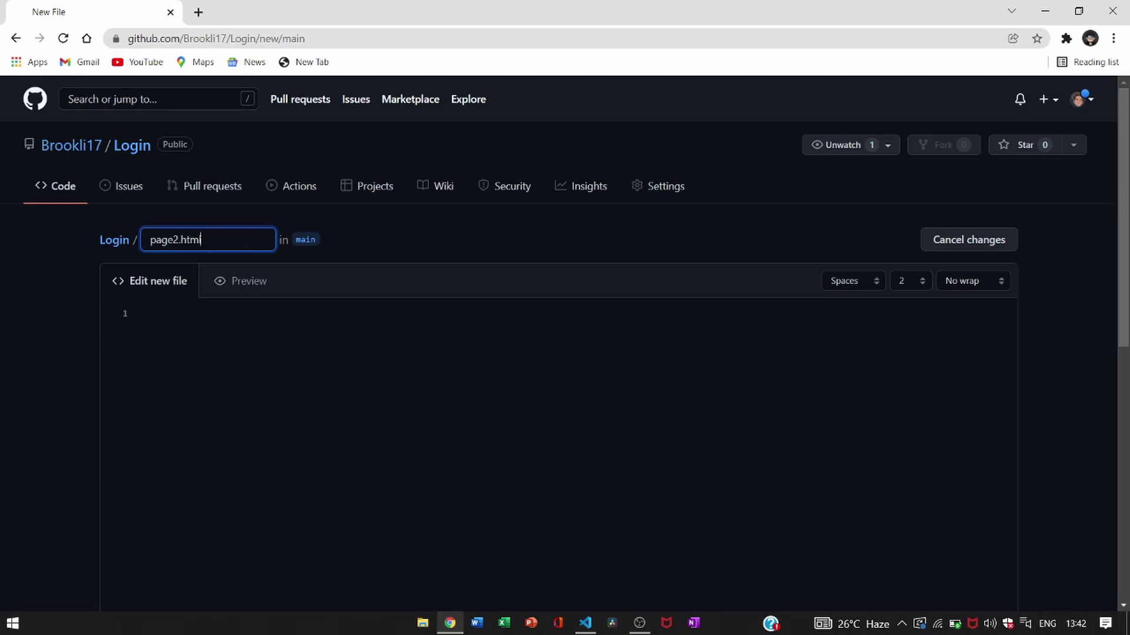
click(249, 358)
Step: Copy the page2.html success-page markup from VS Code into the new file and commit it
key(alt+Tab)
click(171, 36)
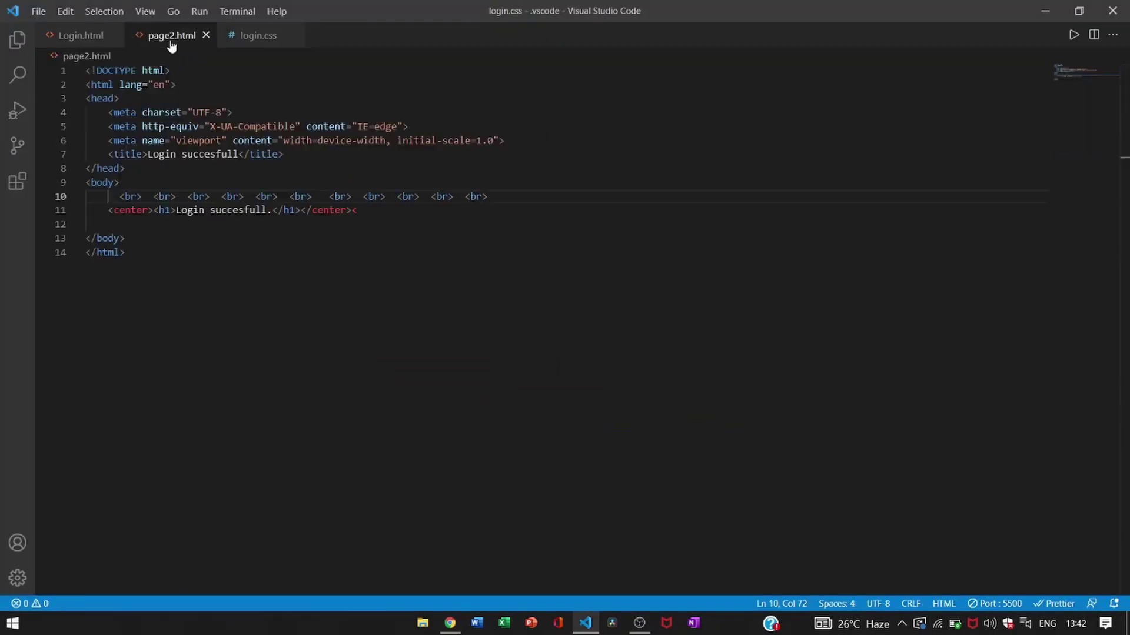
key(ctrl+a)
key(alt+Tab)
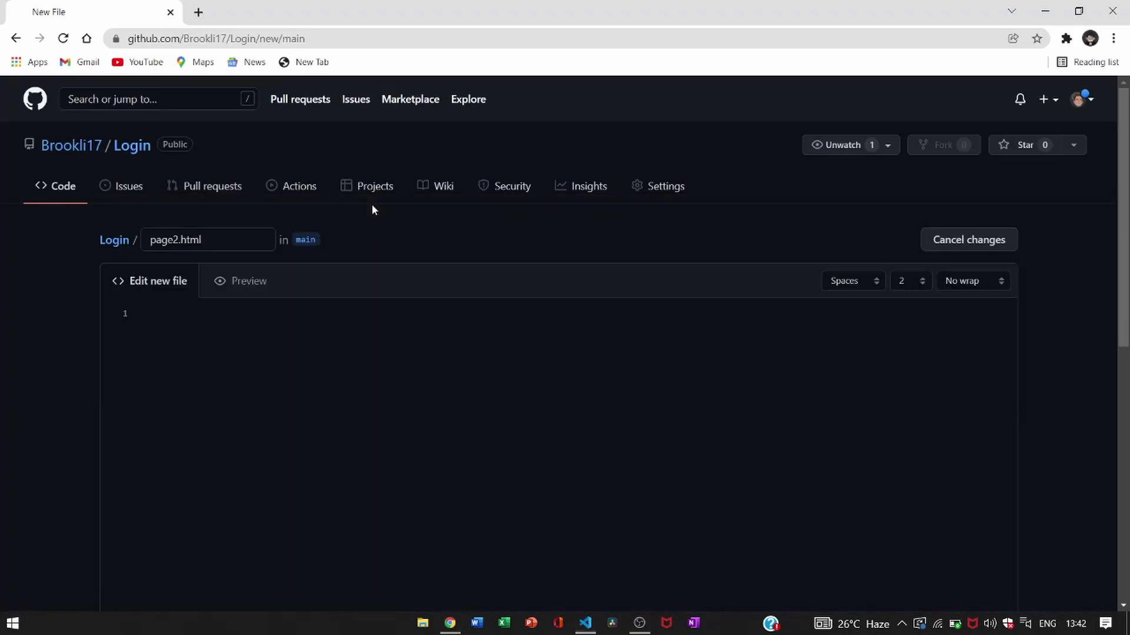
key(alt+Tab)
key(alt+Tab)
key(ctrl+v)
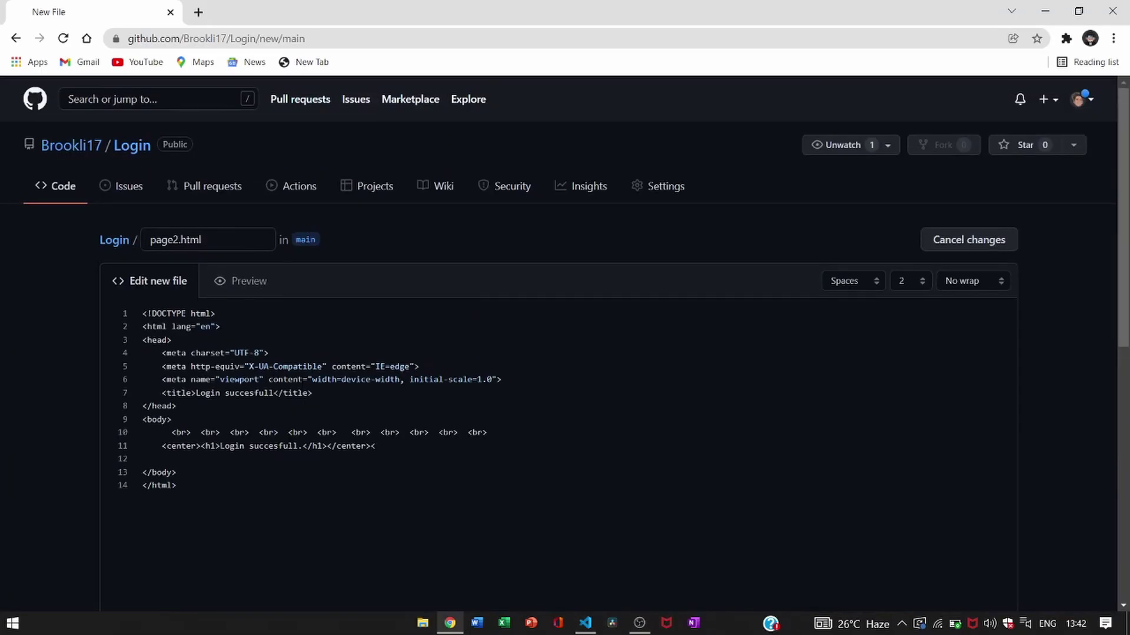
click(219, 491)
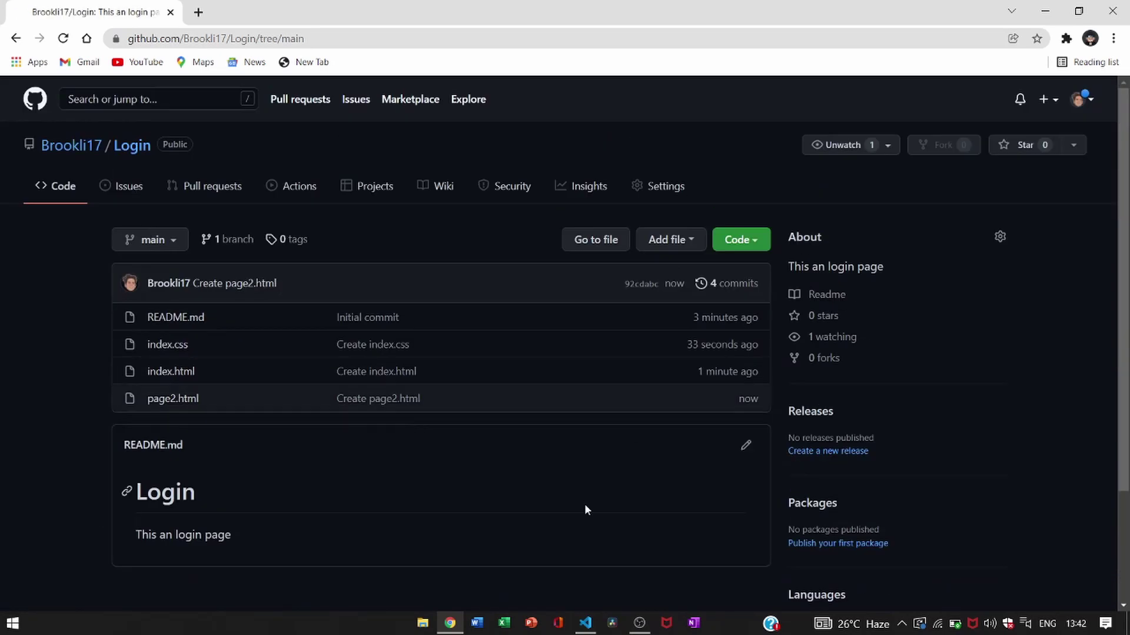
Step: View index.html's source, then return and open the Login repository's Settings
click(763, 242)
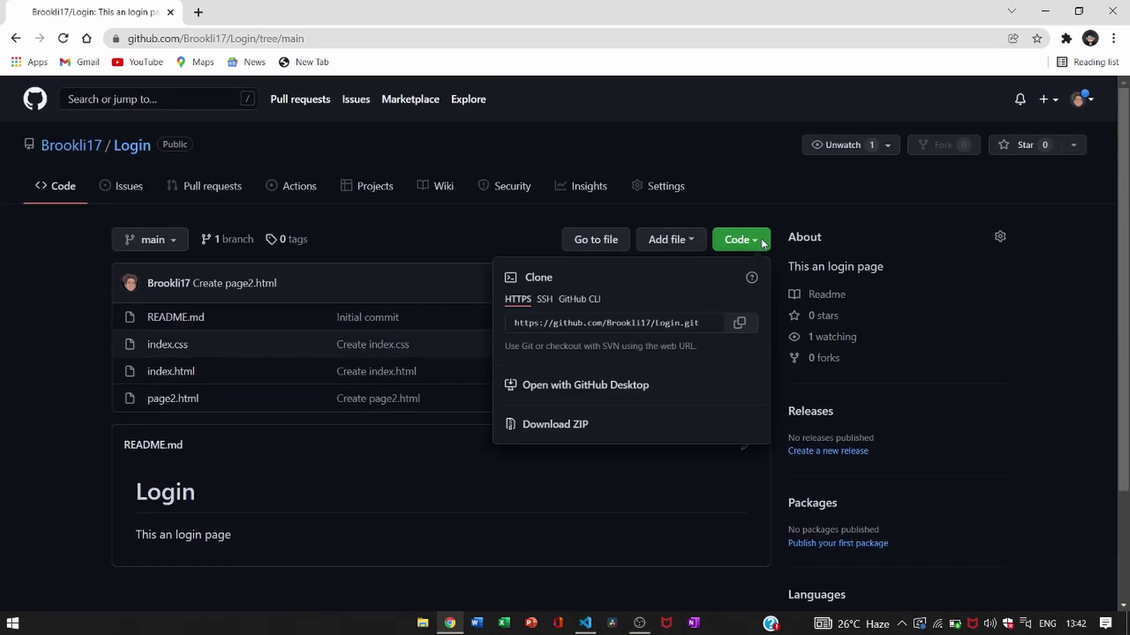
click(170, 371)
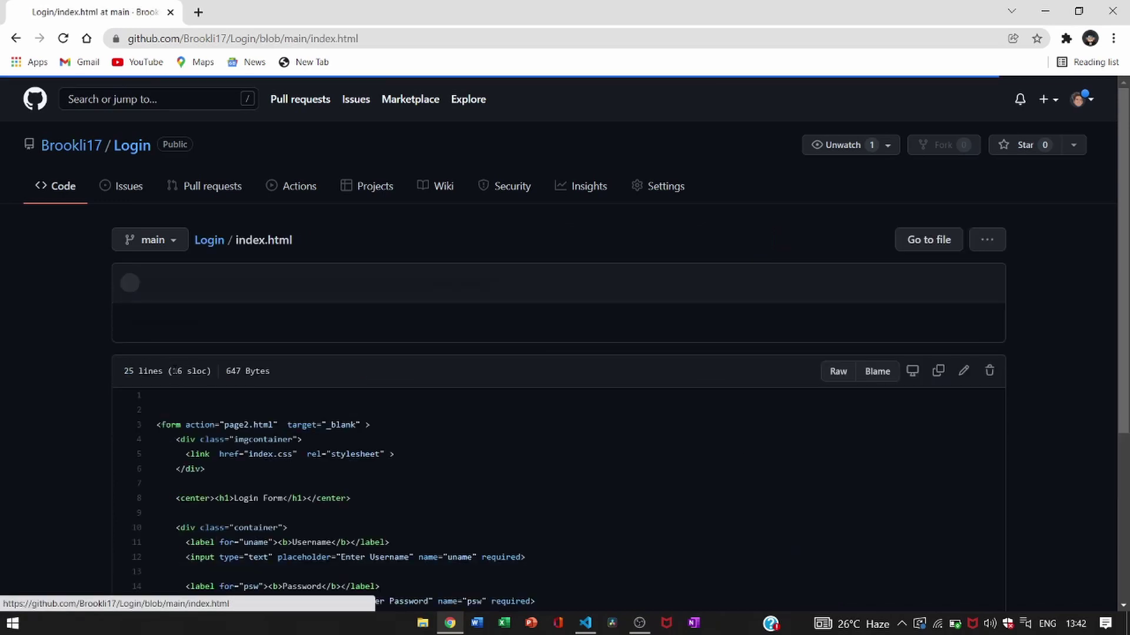
scroll(448, 450, up, 3)
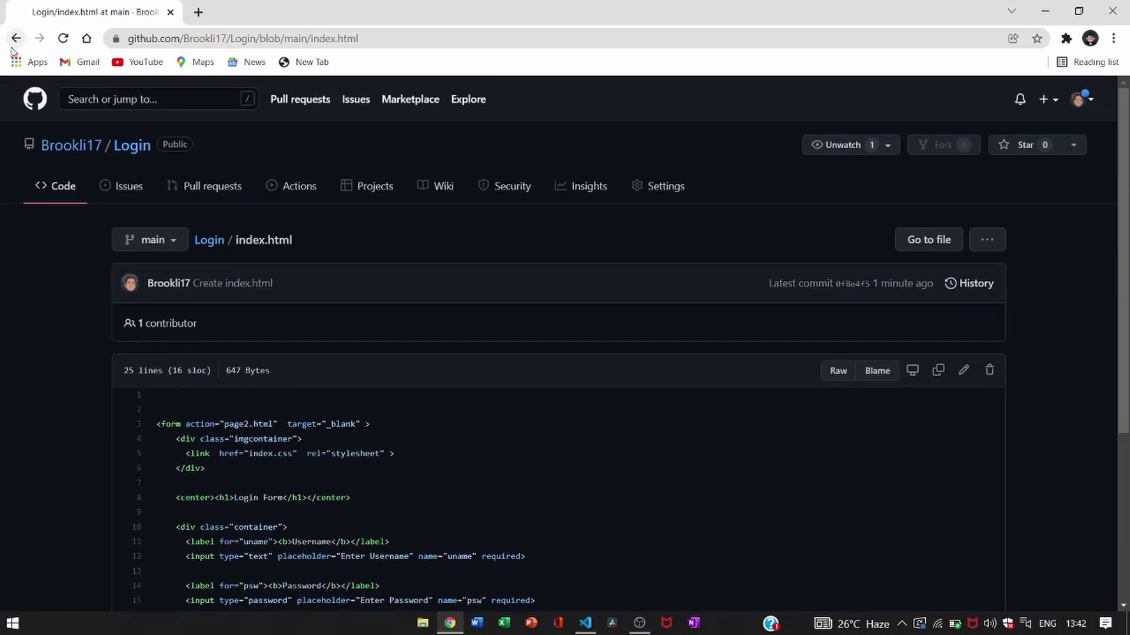
click(15, 38)
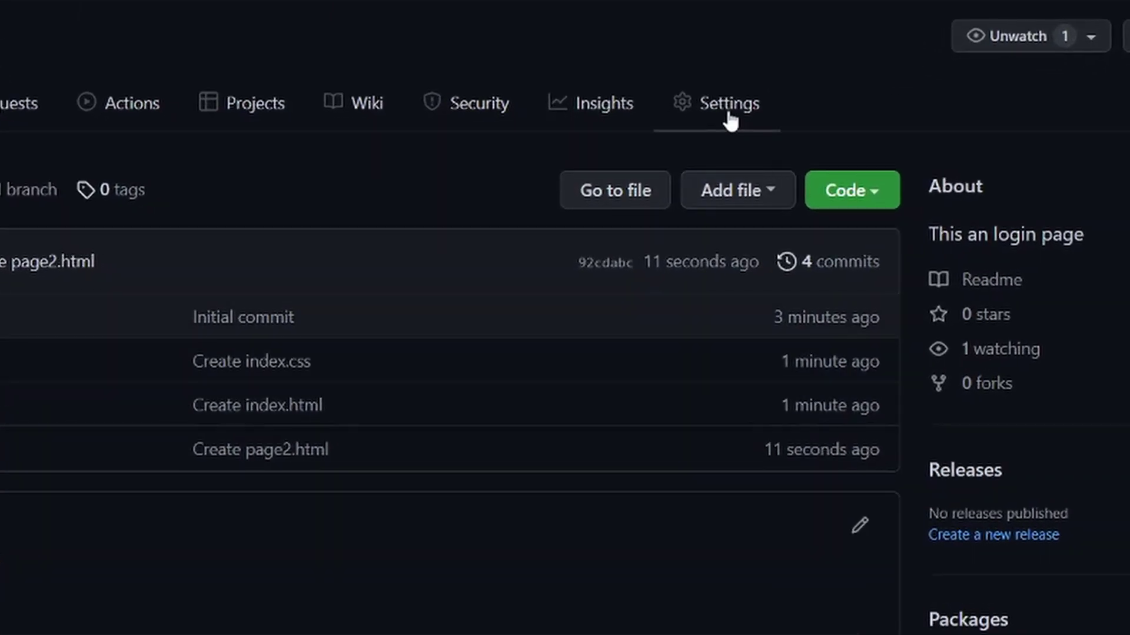
click(729, 121)
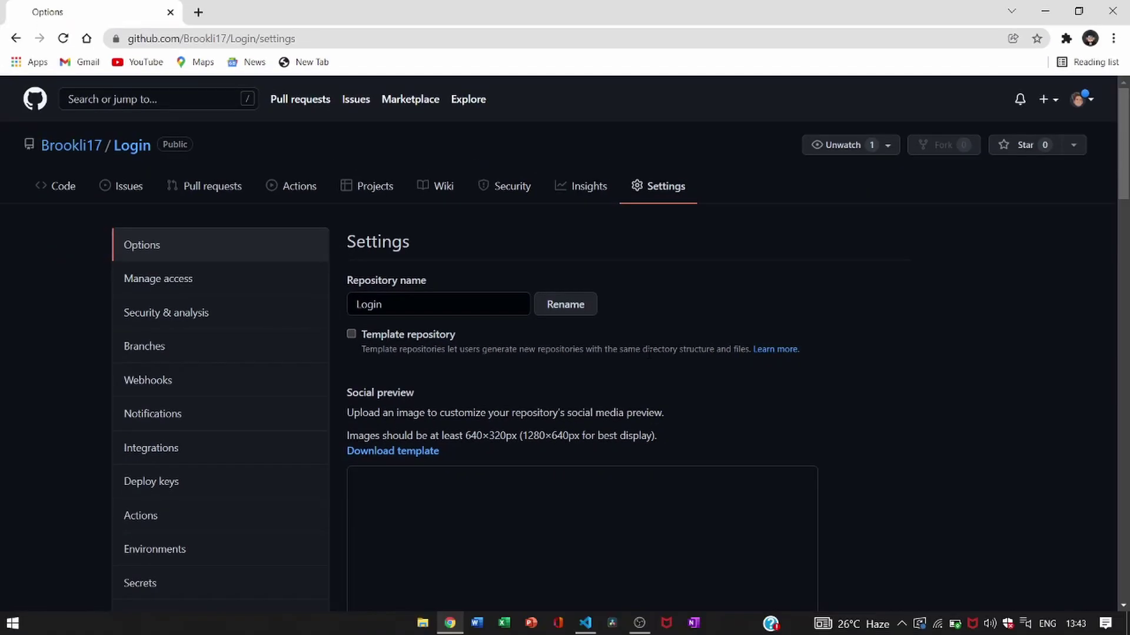
scroll(649, 354, down, 2)
scroll(544, 227, up, 1)
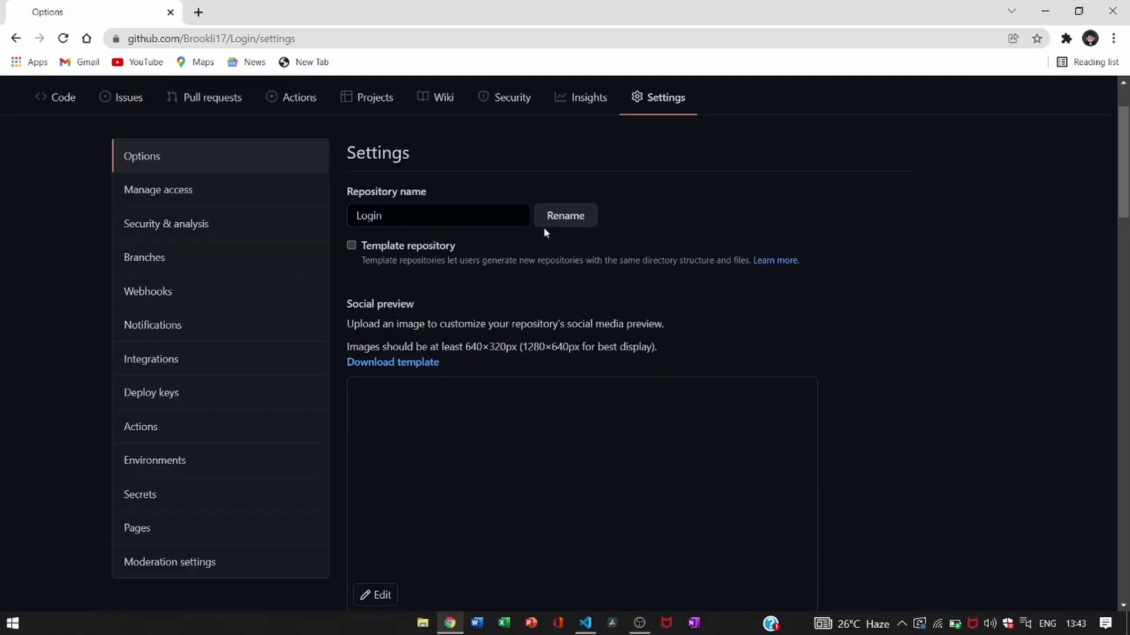
scroll(440, 442, down, 15)
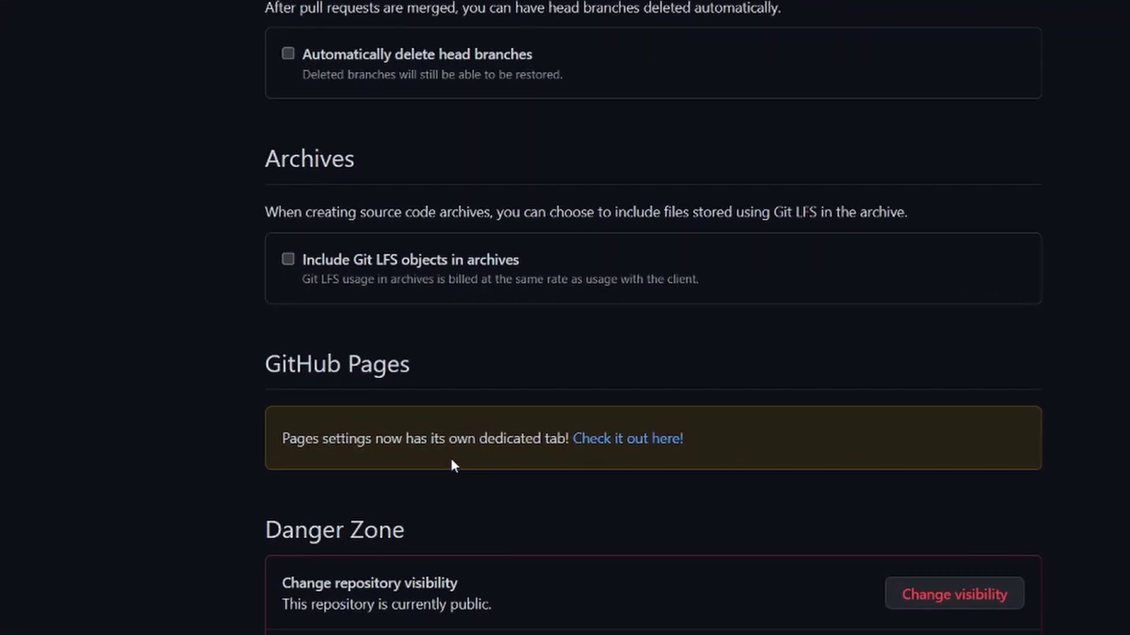
Step: Set the Pages source to the main branch with / (root) and save
click(674, 487)
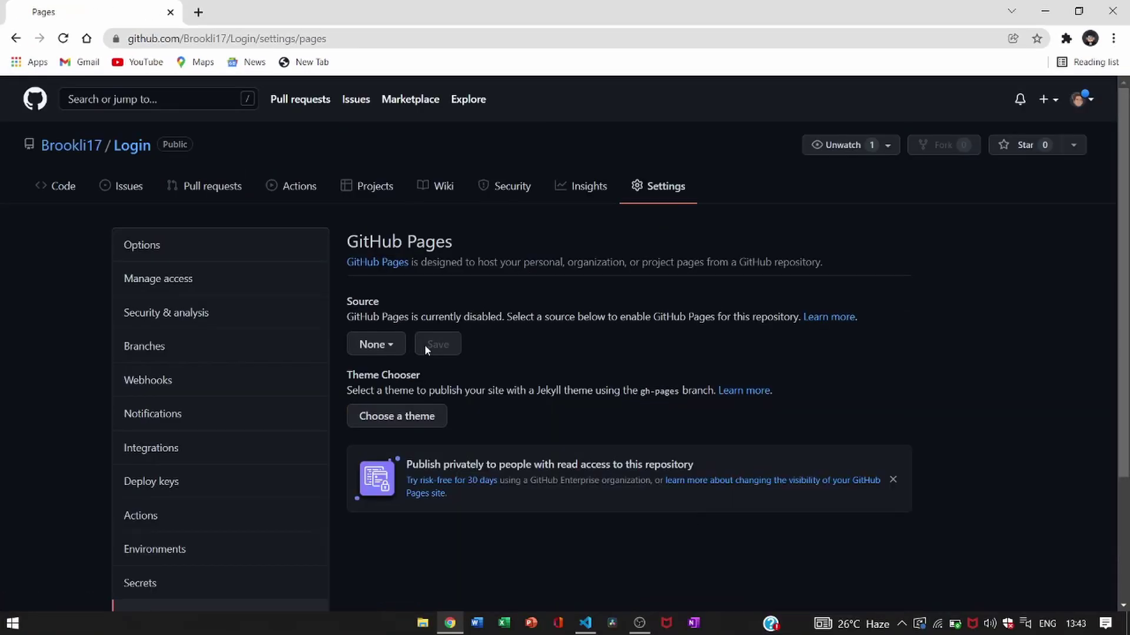
click(388, 345)
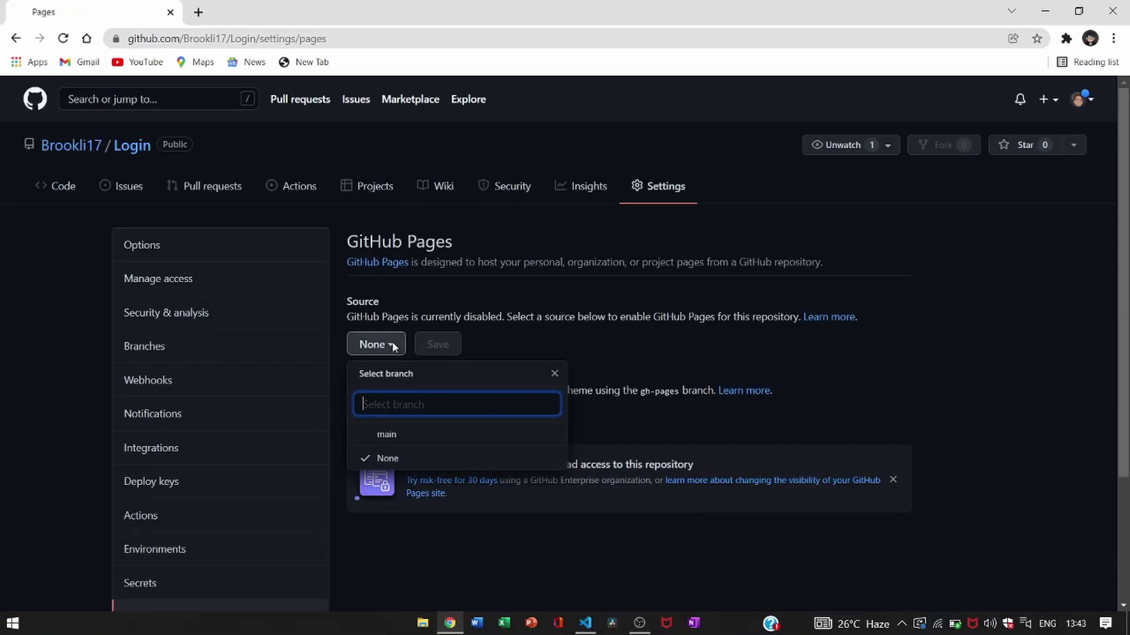
click(396, 439)
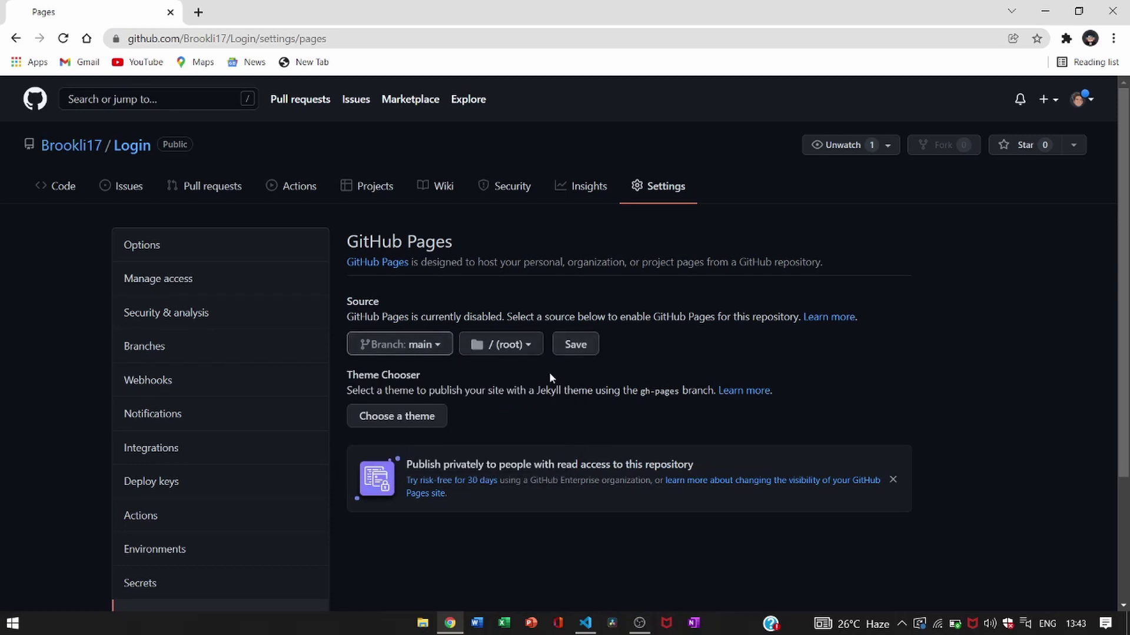
click(581, 350)
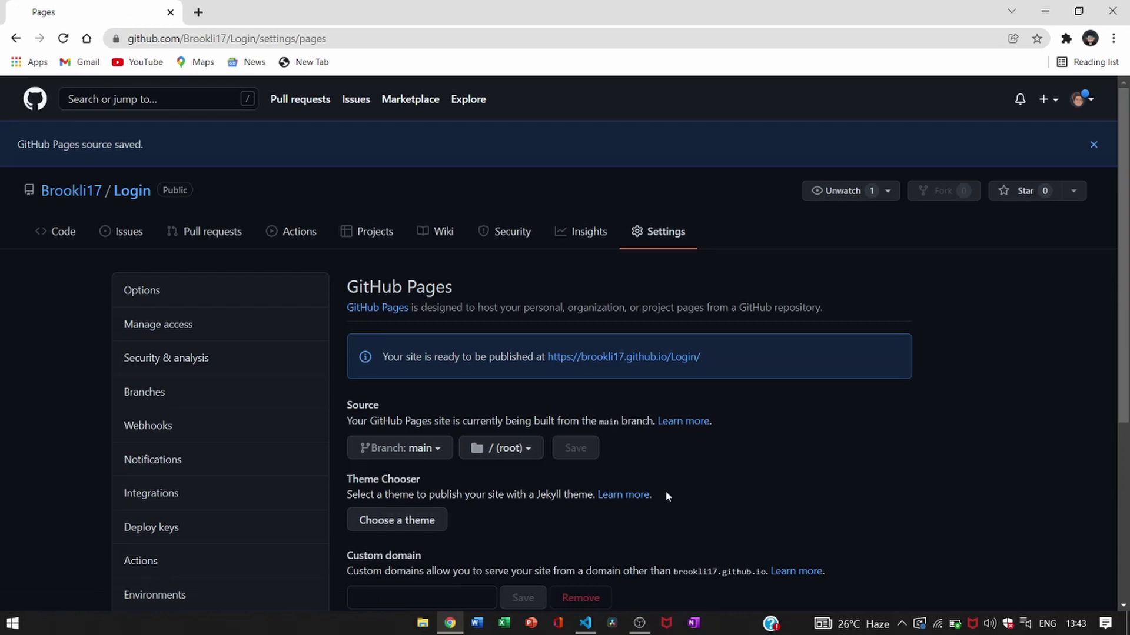
scroll(758, 456, down, 2)
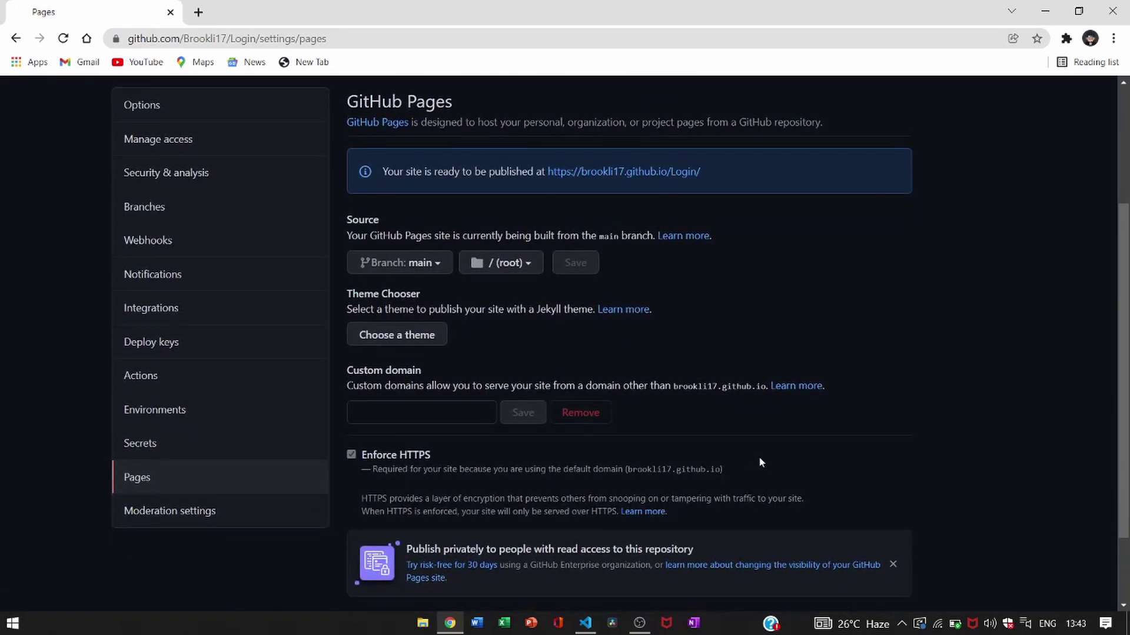
scroll(758, 456, up, 2)
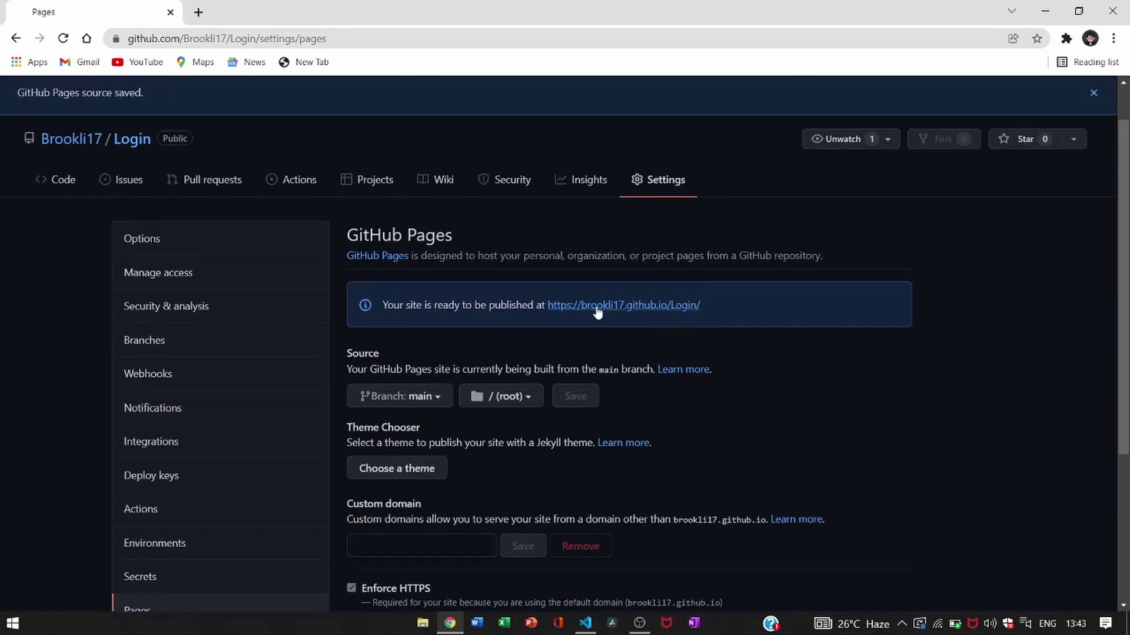
Step: Load brookli17.github.io/Login in a new tab, retrying after the initial 404
right_click(643, 301)
click(693, 311)
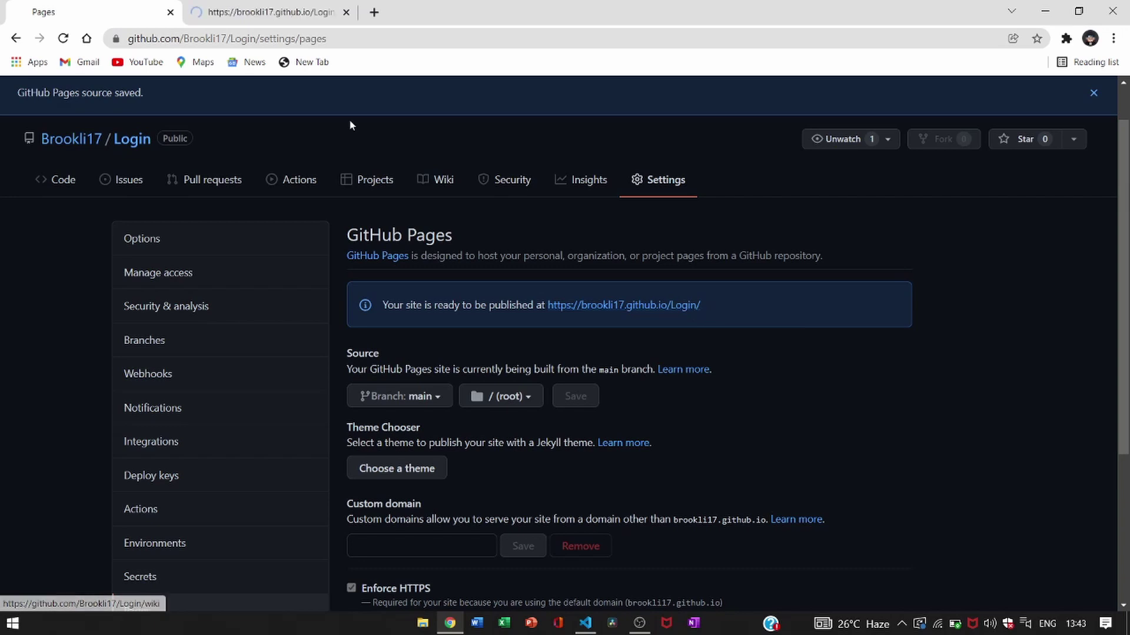
click(266, 9)
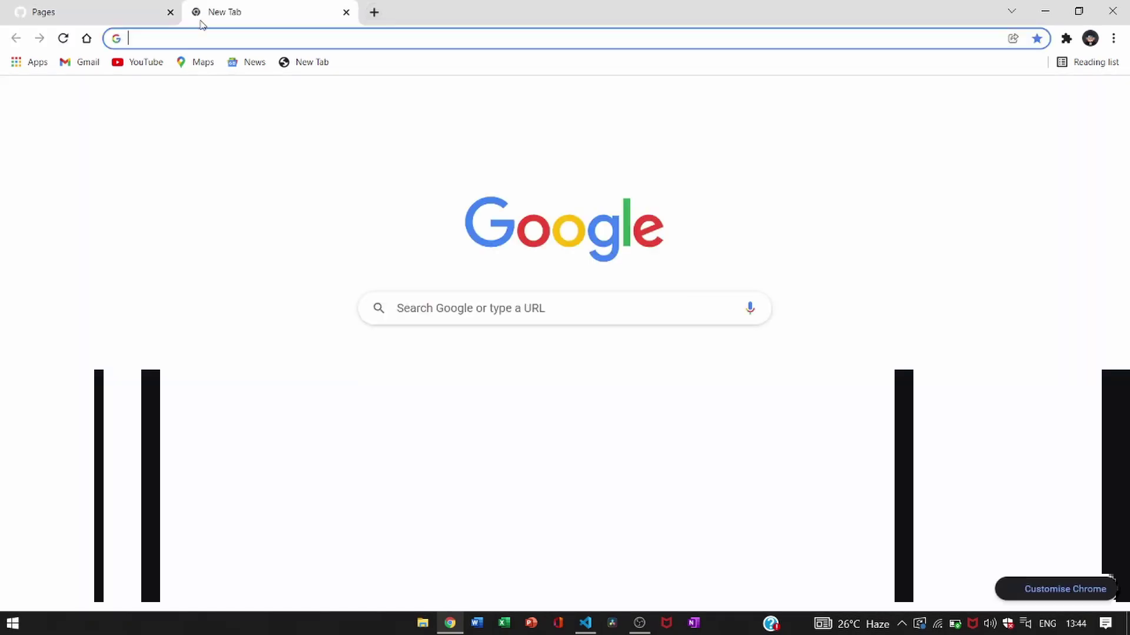
click(200, 32)
text(https://brookli17.github.io/Login/)
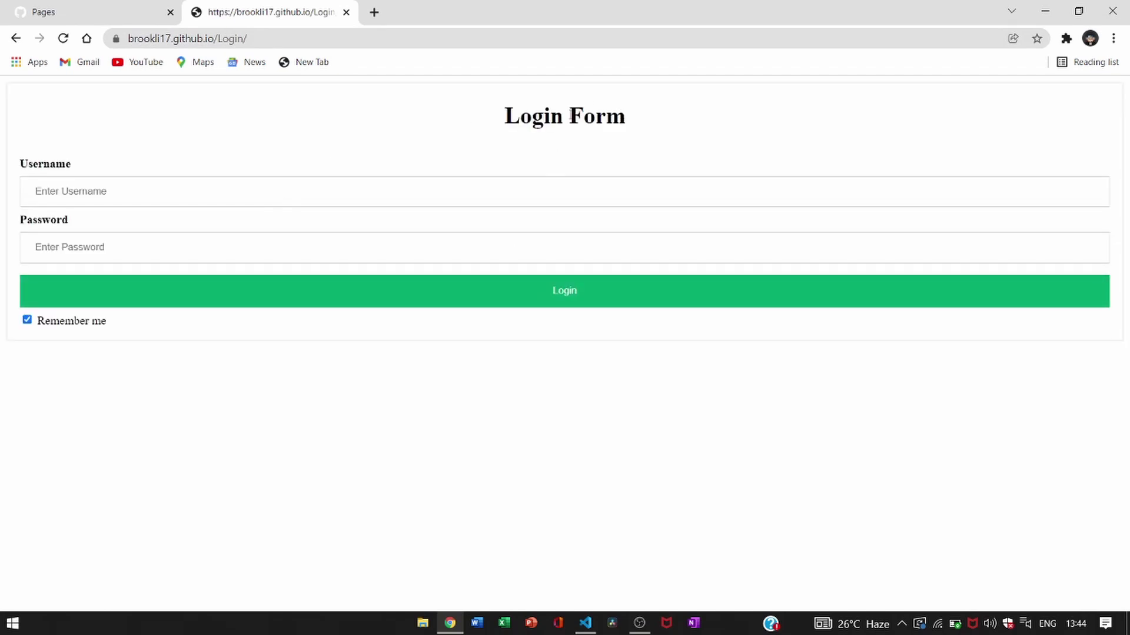
Step: Submit a username and password on the live form to reach the 'Login succesfull' page
click(292, 194)
text(dar)
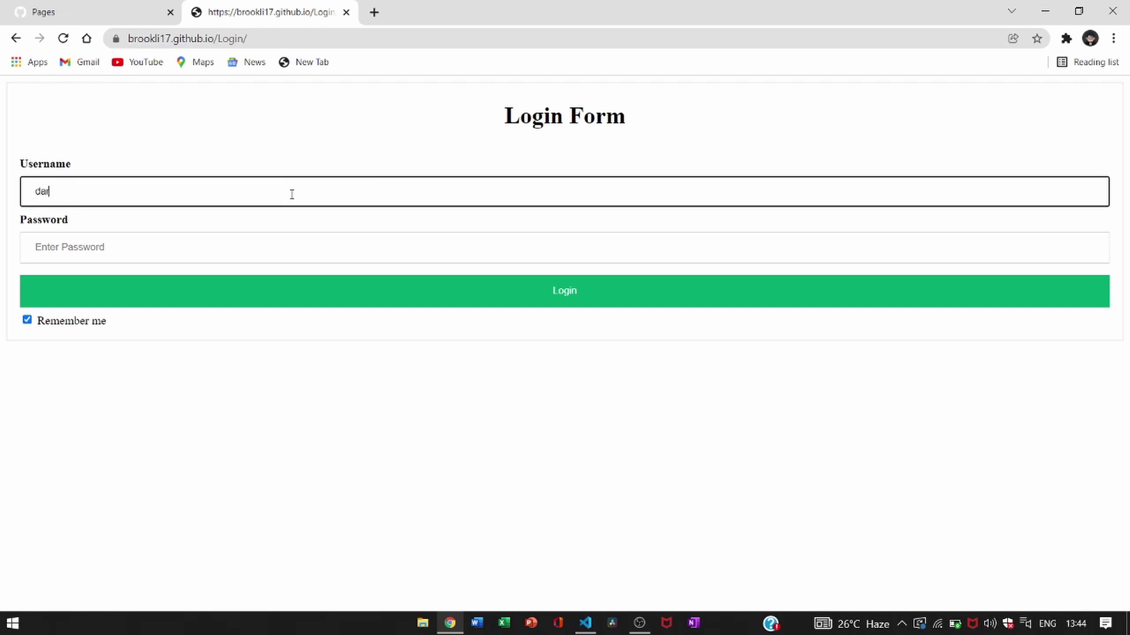
text(shan)
click(266, 239)
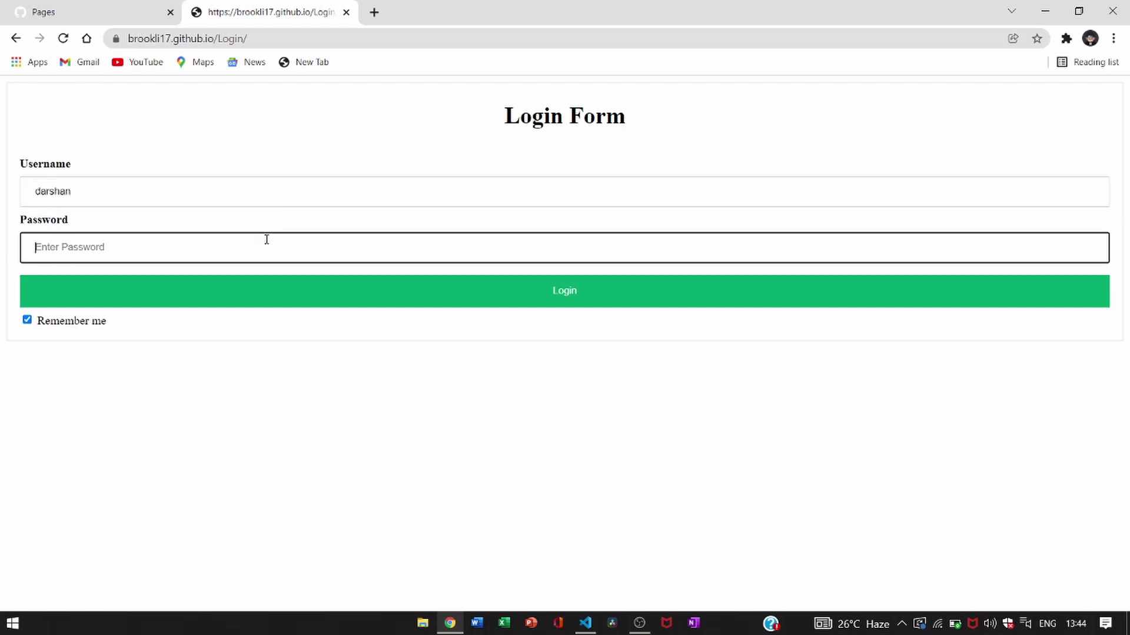
text(1234)
click(558, 291)
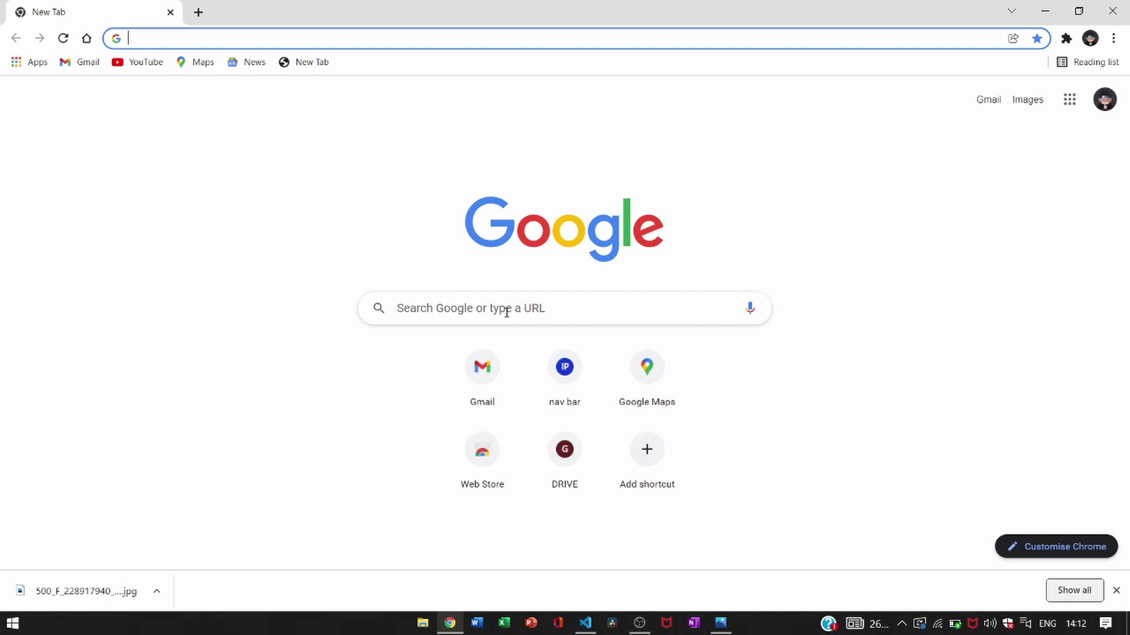
text(god)
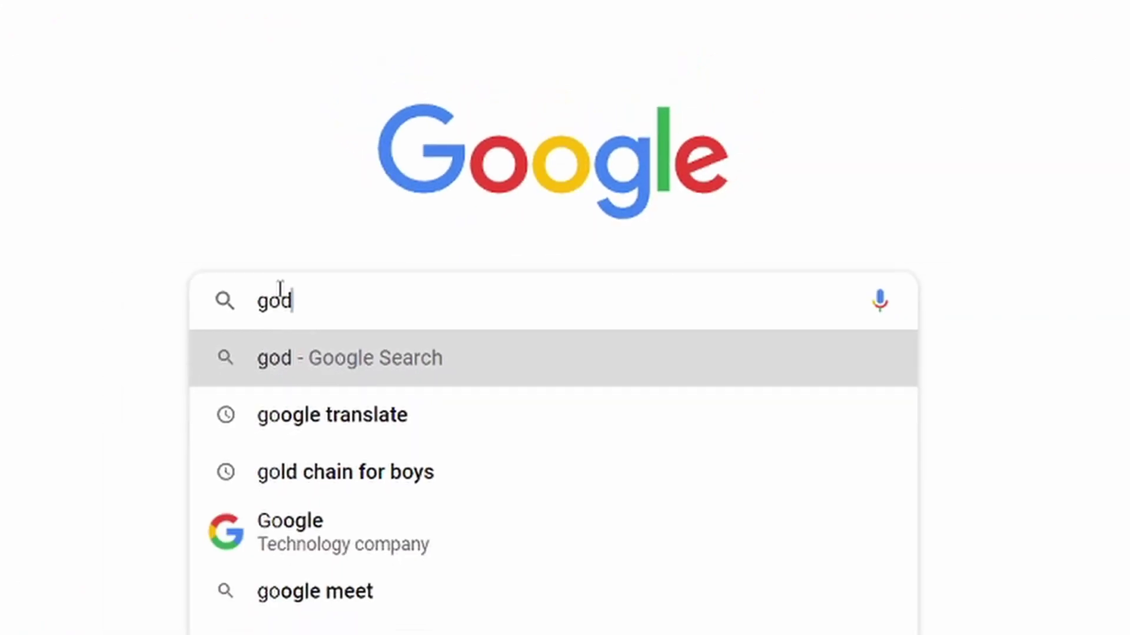
text(add)
Step: Reach GoDaddy through a Google search and search for mydomain.com
key(Return)
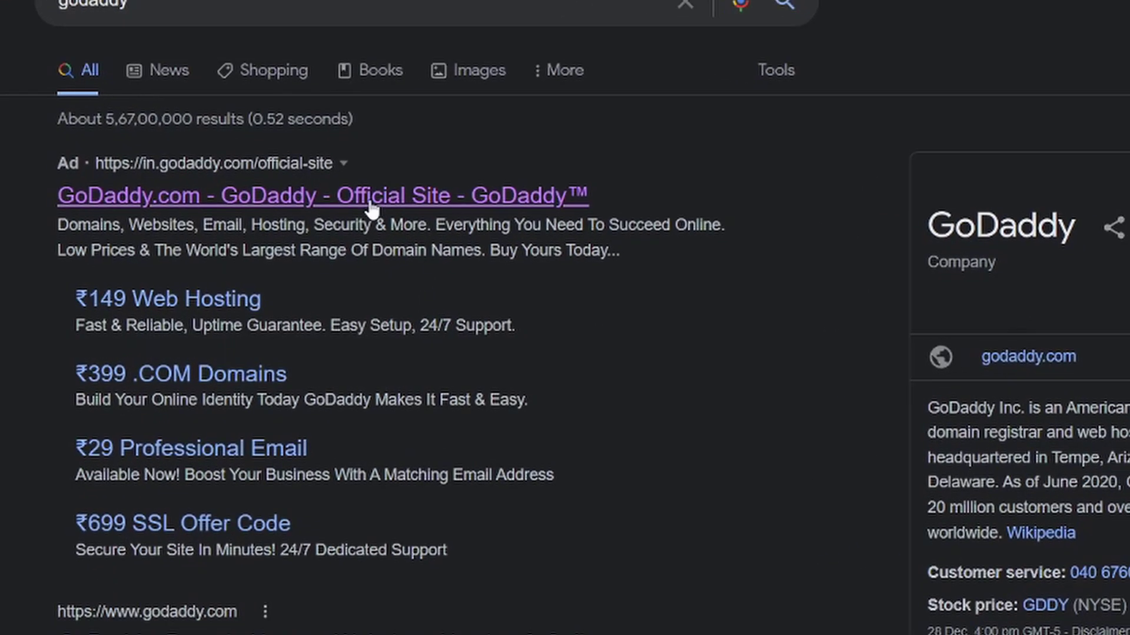
click(354, 227)
click(466, 336)
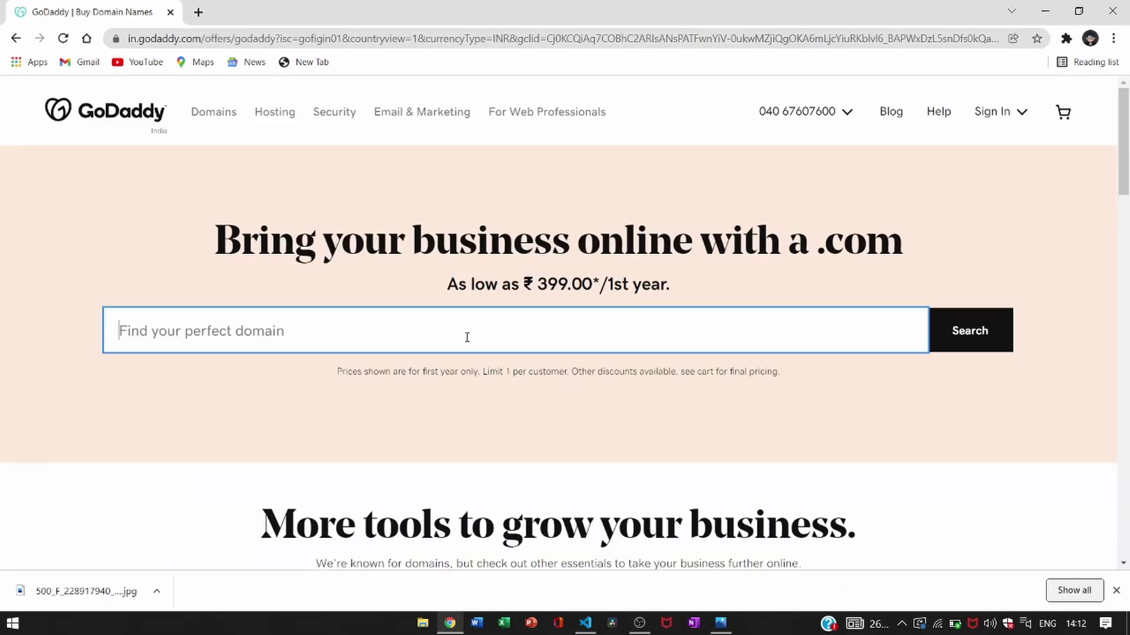
text(mydomain.)
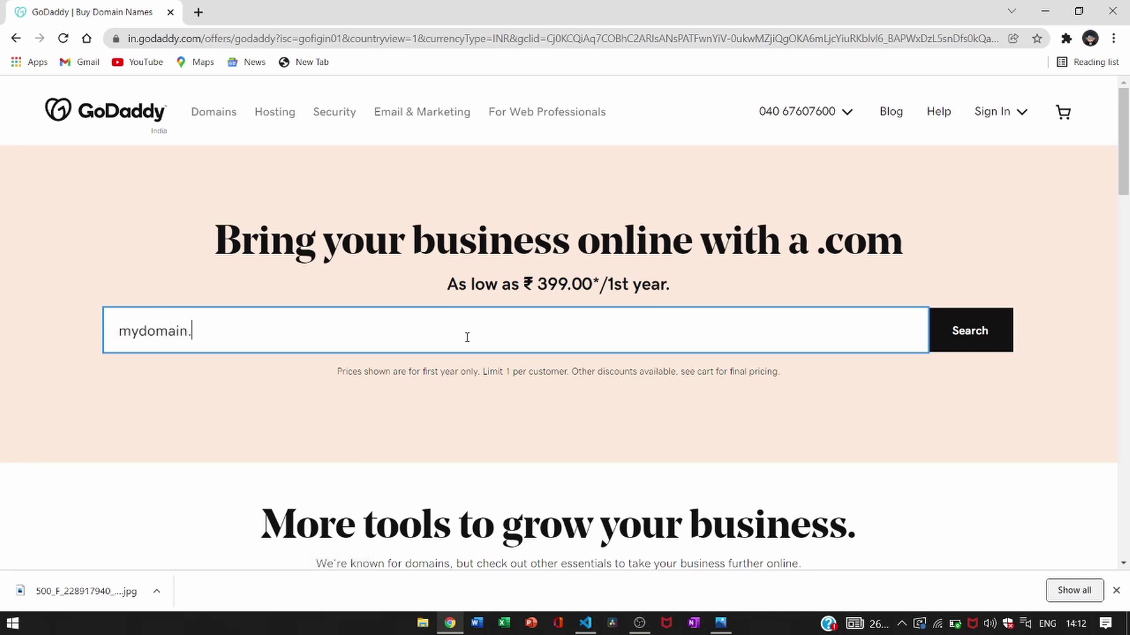
text(com)
click(970, 353)
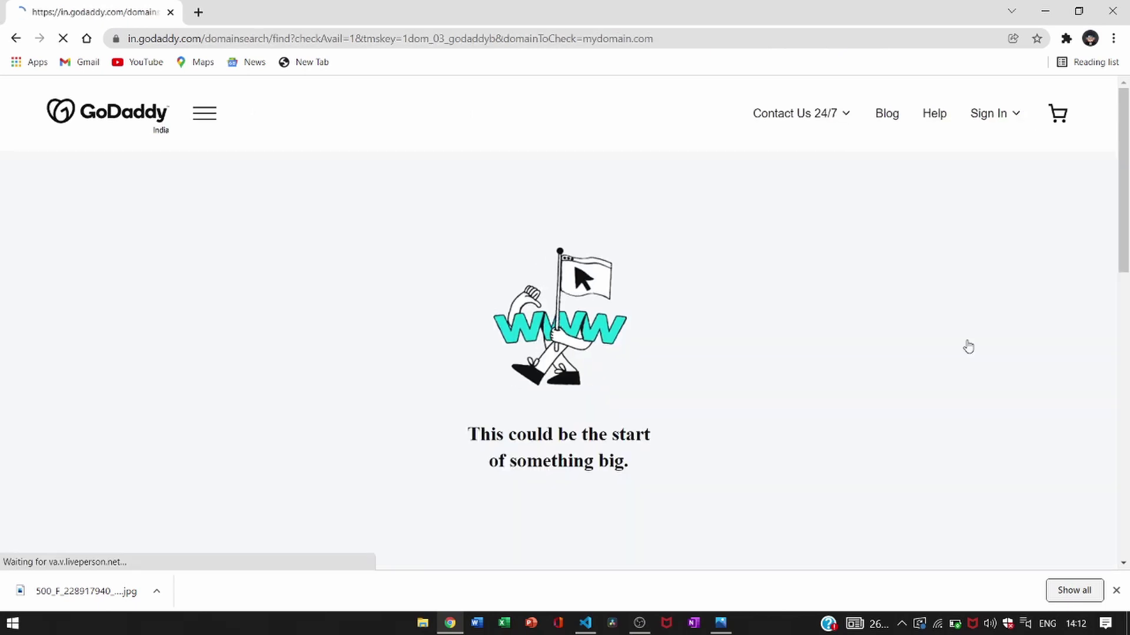
scroll(600, 491, down, 1)
scroll(600, 485, down, 3)
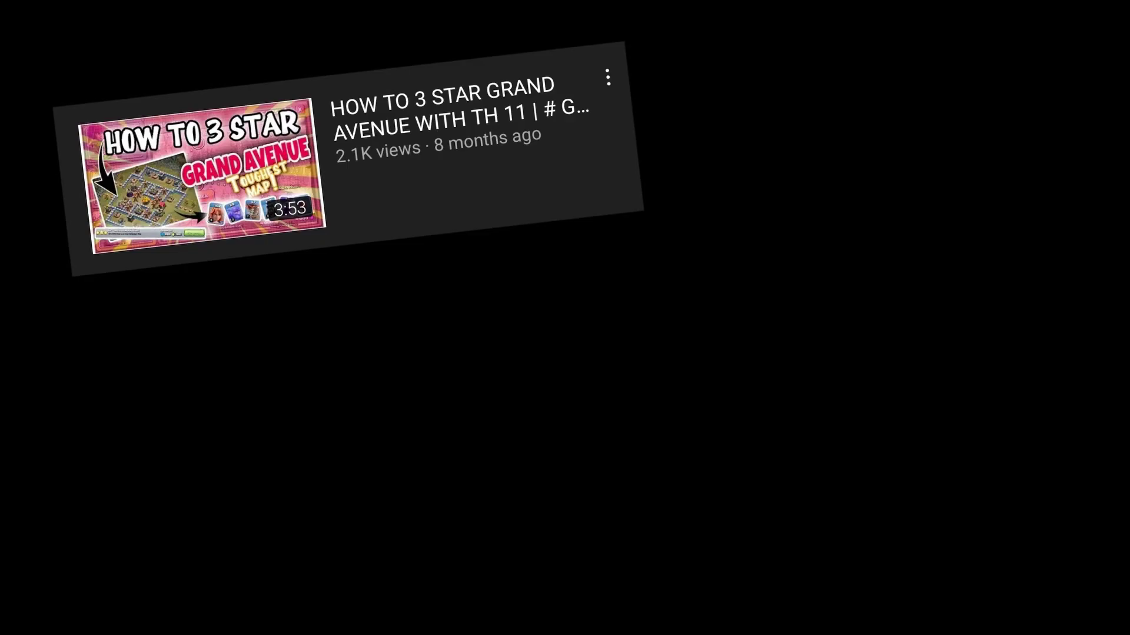